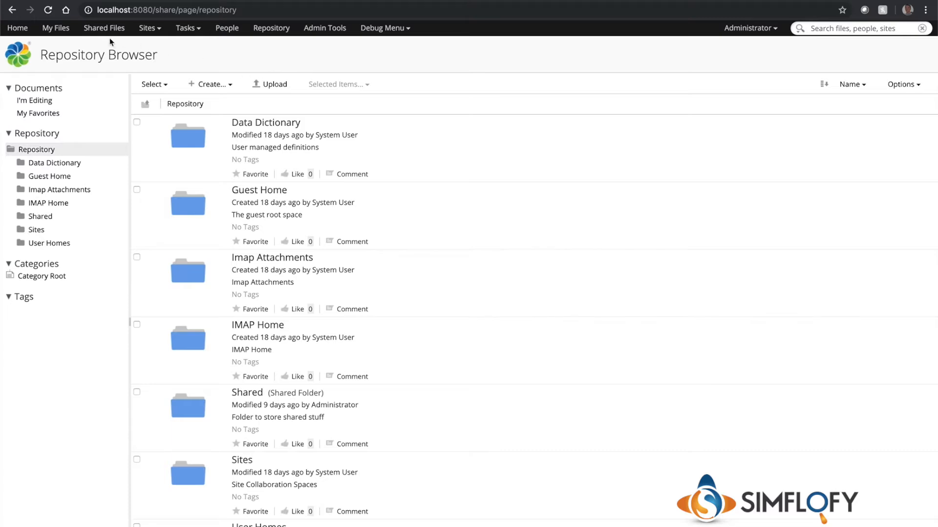
Open tns01_noise.pdf from the Shared Files and dump its node data in the JavaScript Console.
click(104, 29)
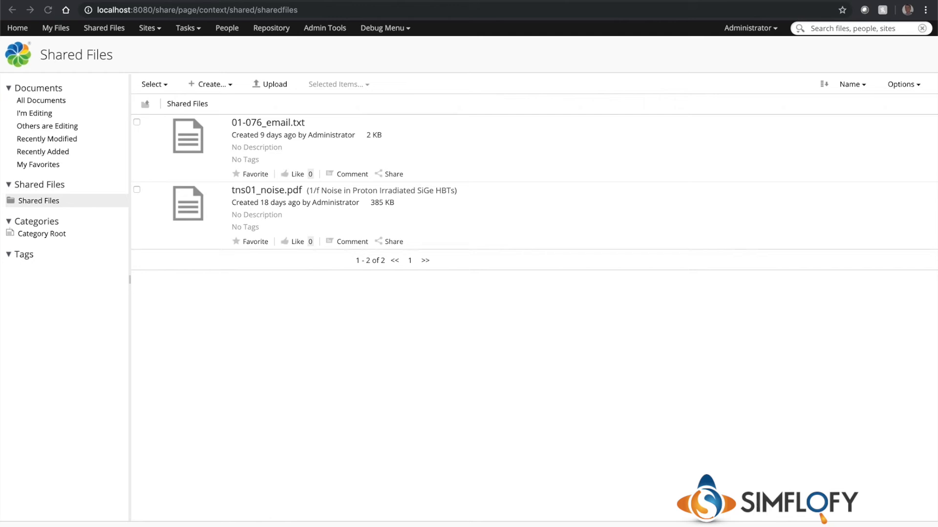
mouse_move(257, 233)
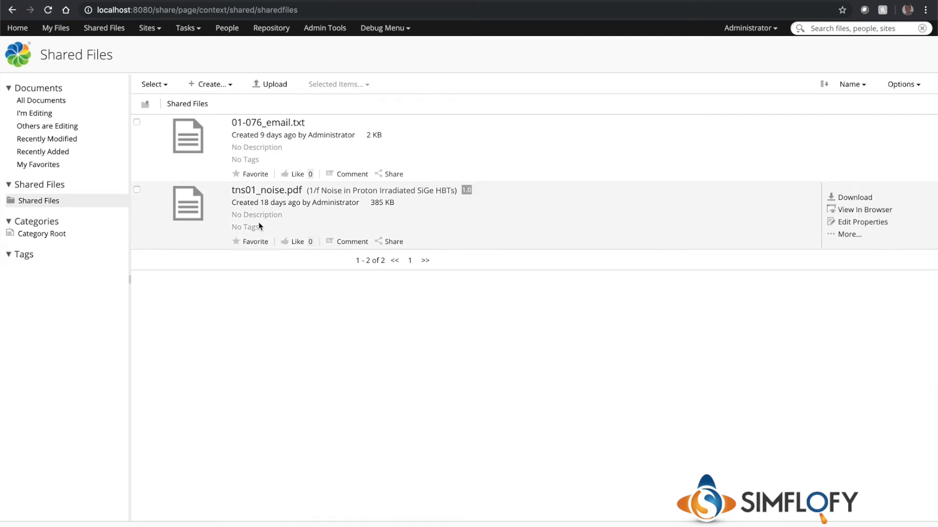
click(280, 194)
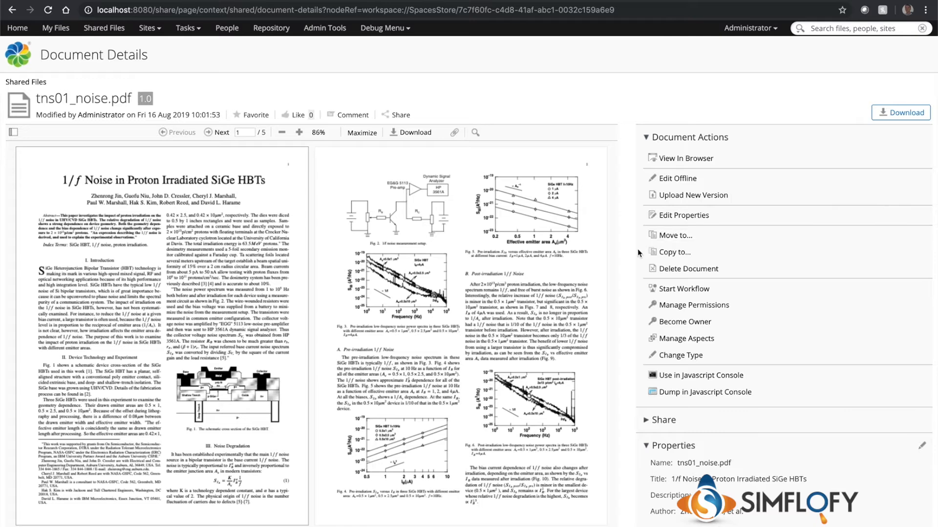
scroll(638, 248, down, 1)
click(709, 365)
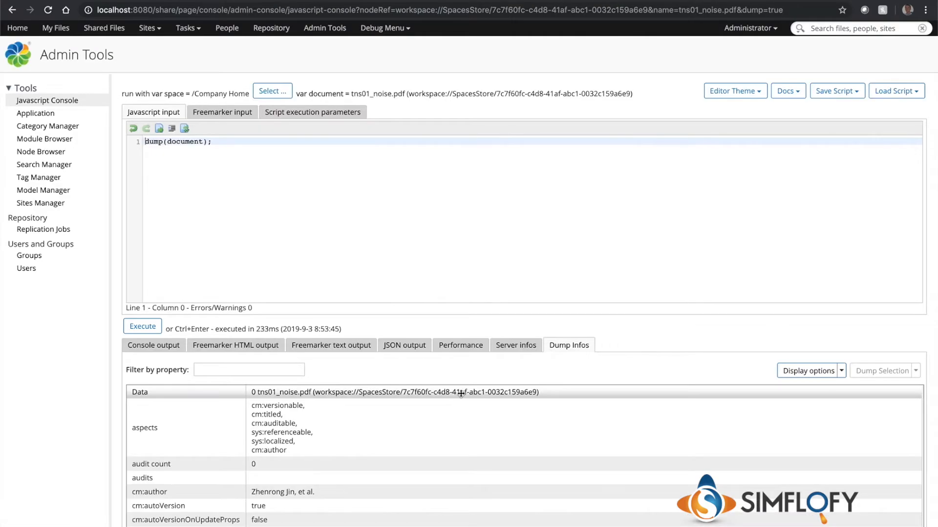
Examine the dumped properties of tns01_noise.pdf, especially the content URL stored in cm:content.
scroll(464, 388, down, 3)
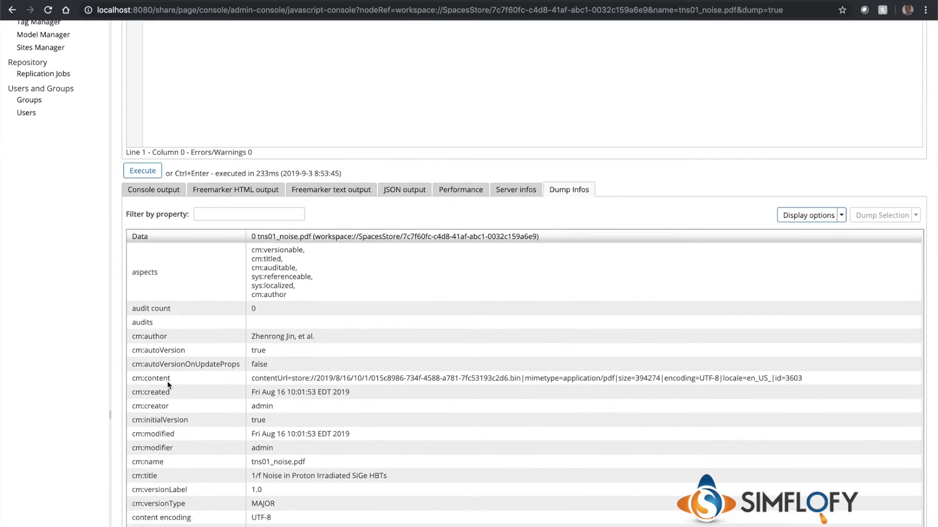
mouse_move(135, 380)
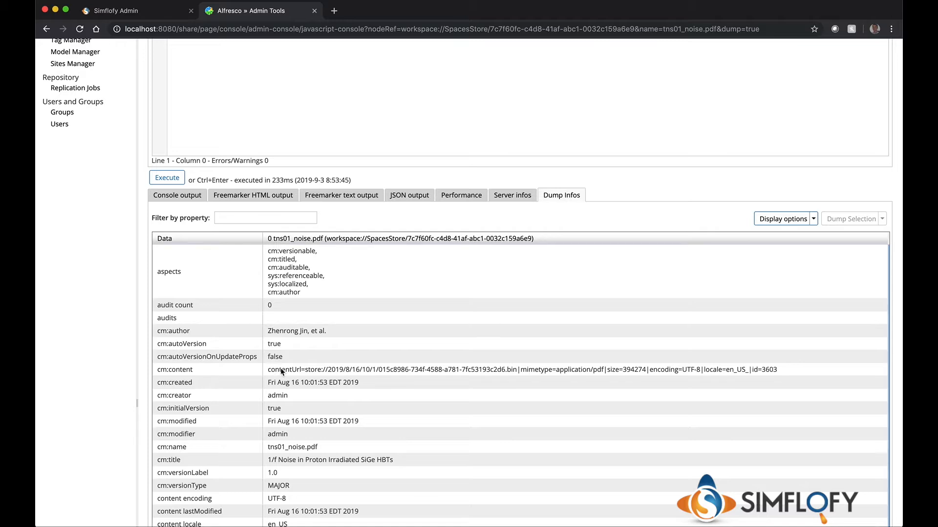
drag(268, 372, 517, 374)
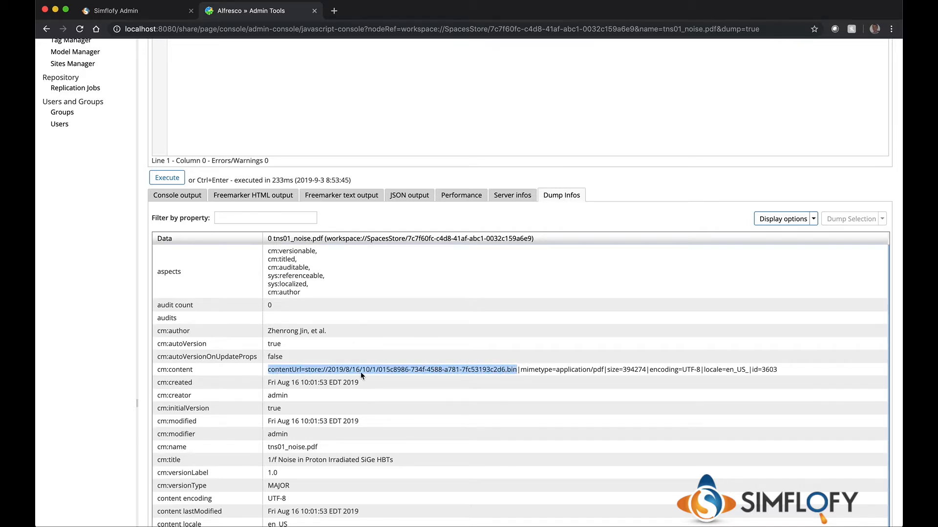
click(310, 376)
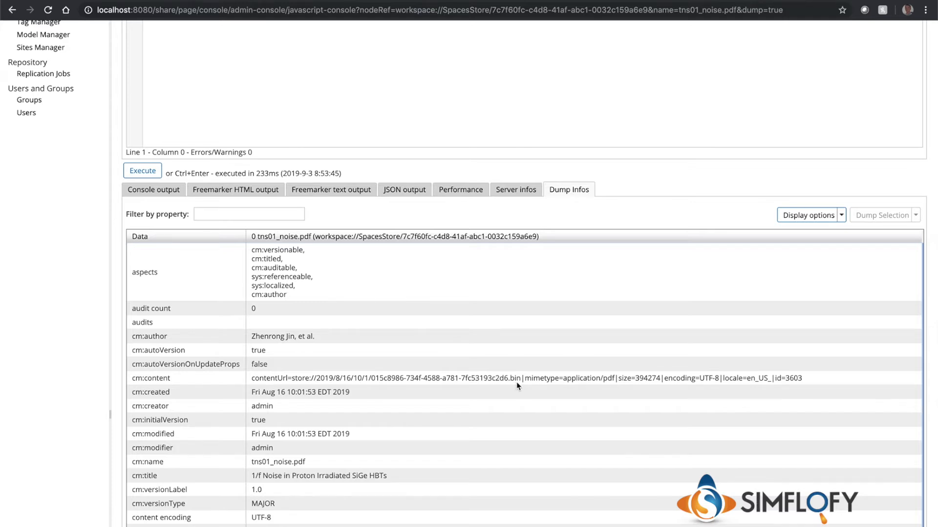
scroll(517, 382, down, 1)
scroll(424, 376, up, 1)
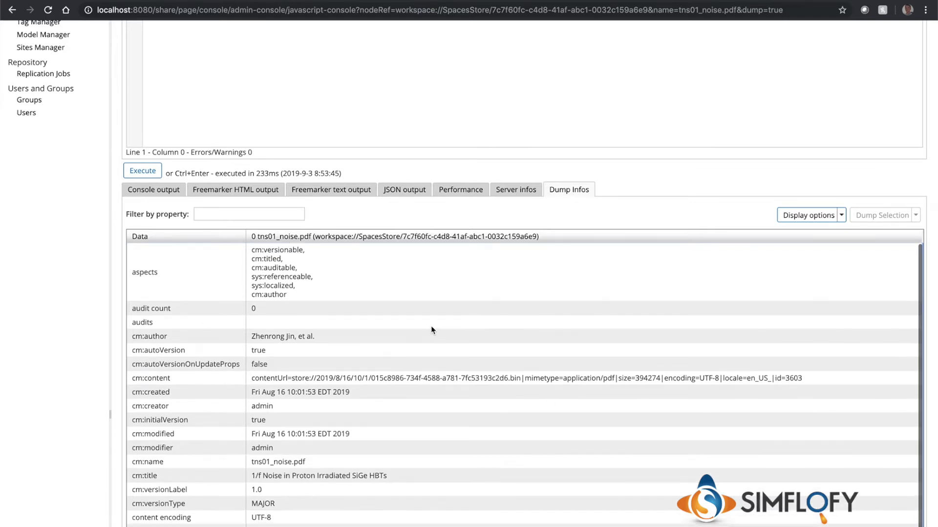
scroll(81, 254, up, 5)
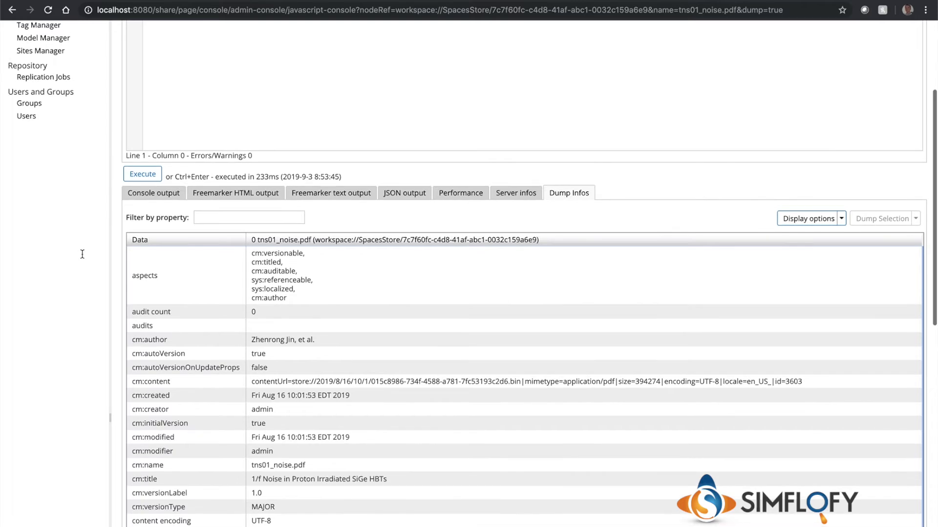
Switch to Simflofy Admin and view the details and connections of the Filesystem to Alfresco job.
click(123, 0)
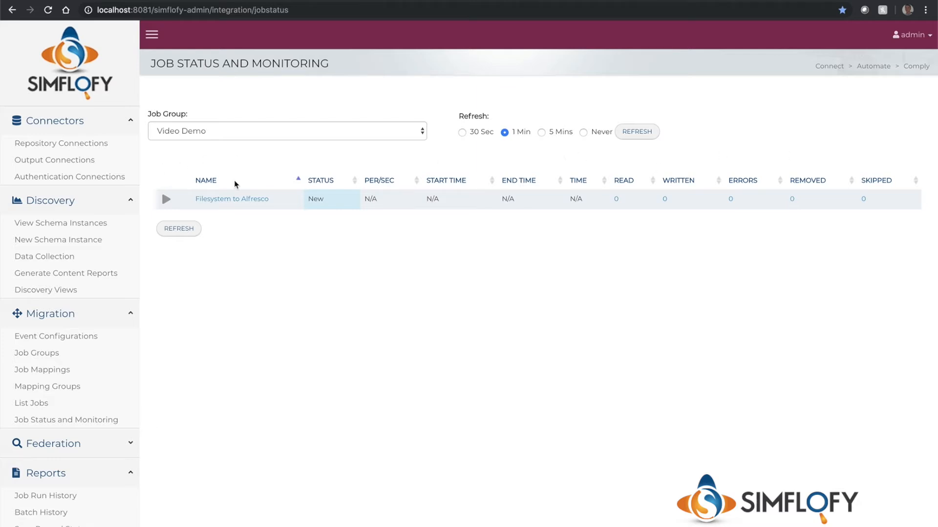
click(214, 205)
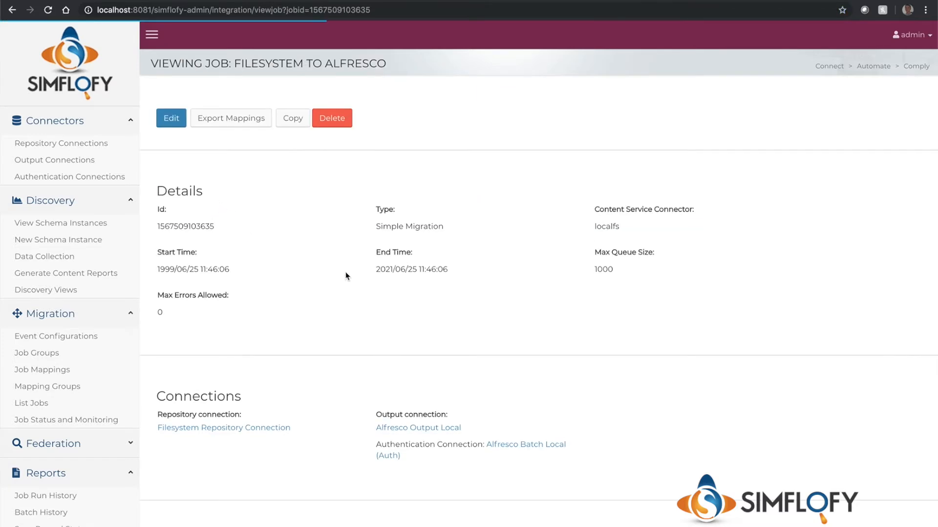
scroll(345, 274, down, 3)
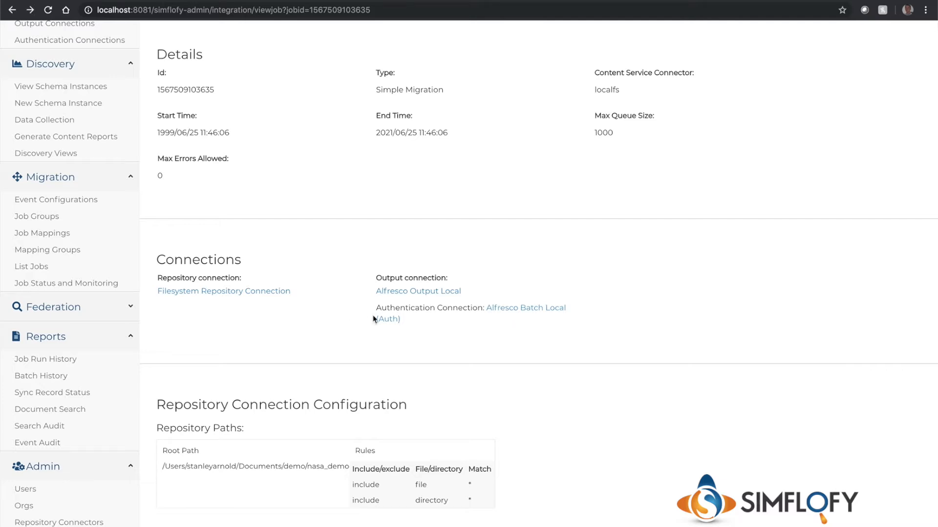
Review the settings of the Alfresco Batch Local (Auth) authentication connection and leave it without saving.
click(521, 313)
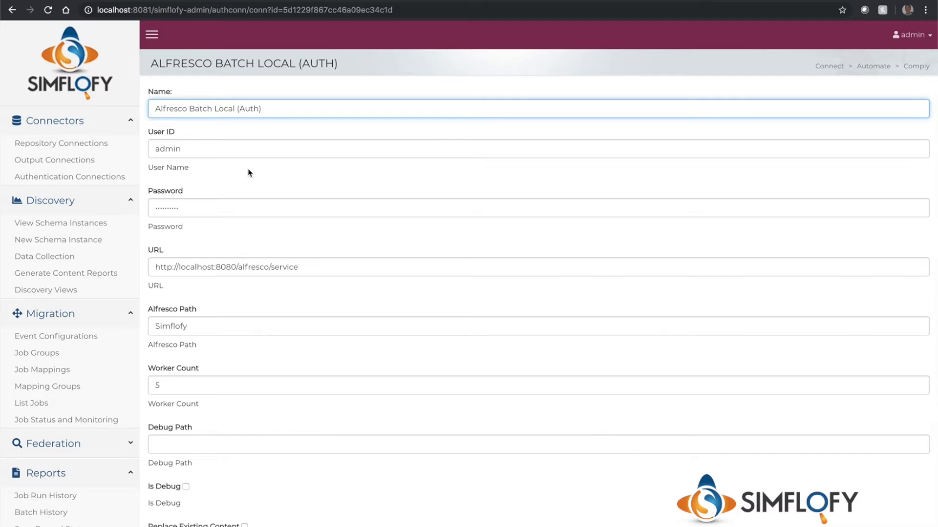
scroll(249, 171, down, 4)
scroll(250, 173, down, 2)
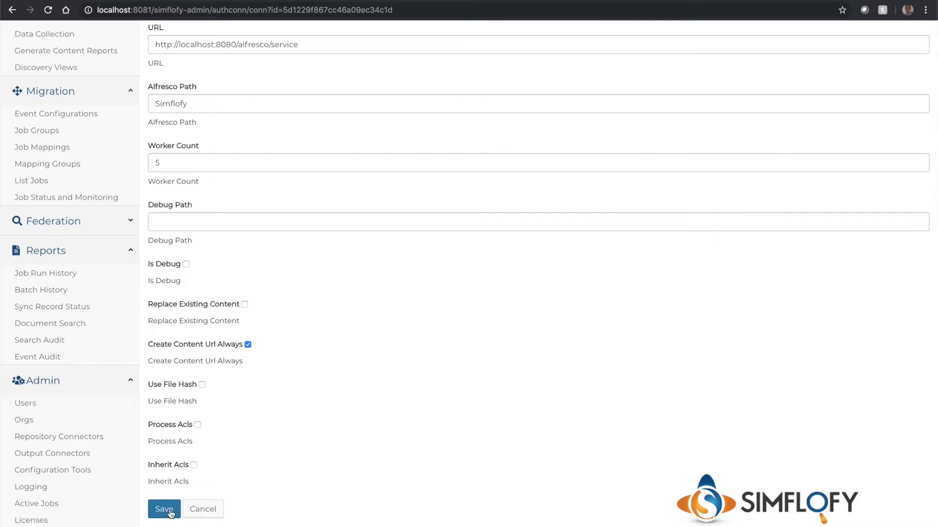
click(205, 510)
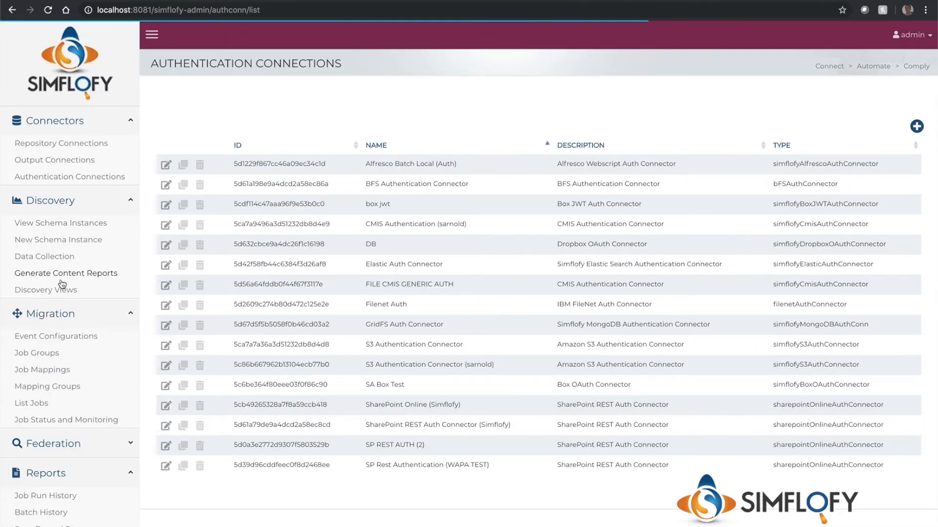
Open the Filesystem to Alfresco job for editing from the job status list and expand its advanced options.
click(88, 421)
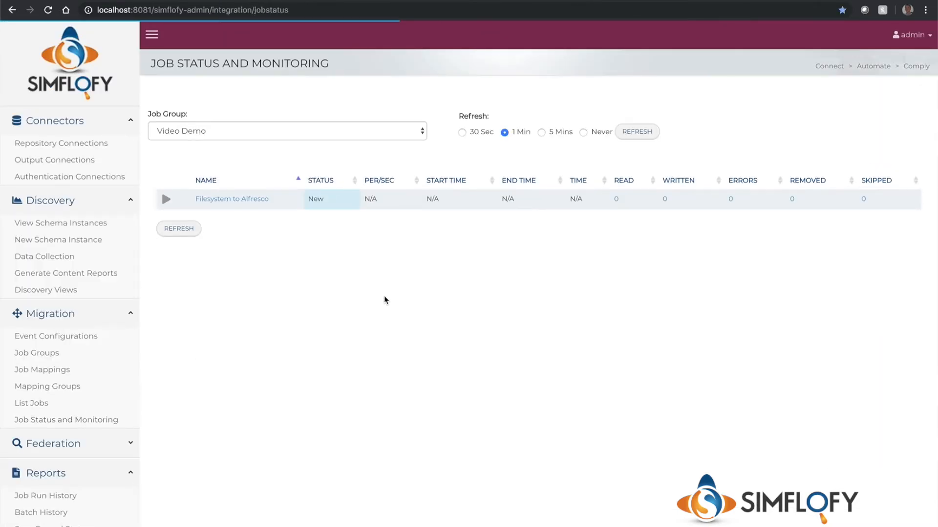
click(230, 199)
click(169, 118)
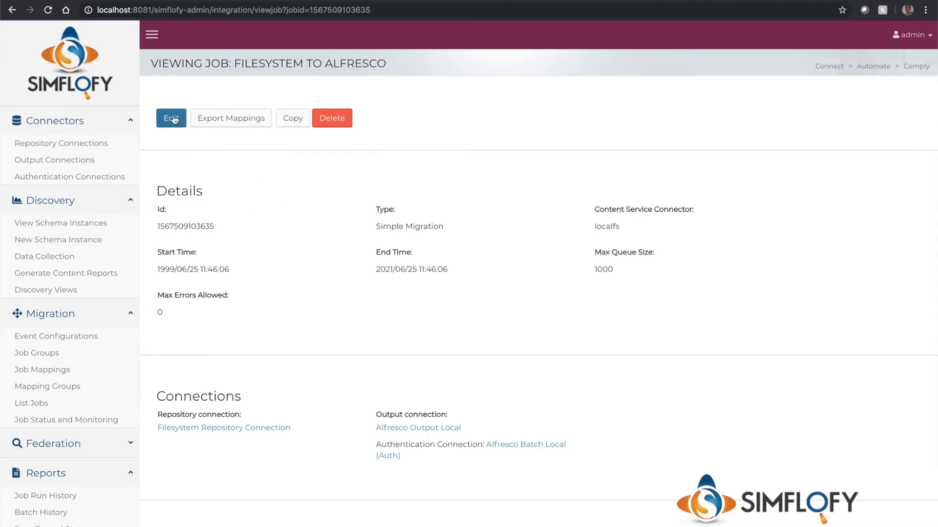
scroll(328, 242, down, 5)
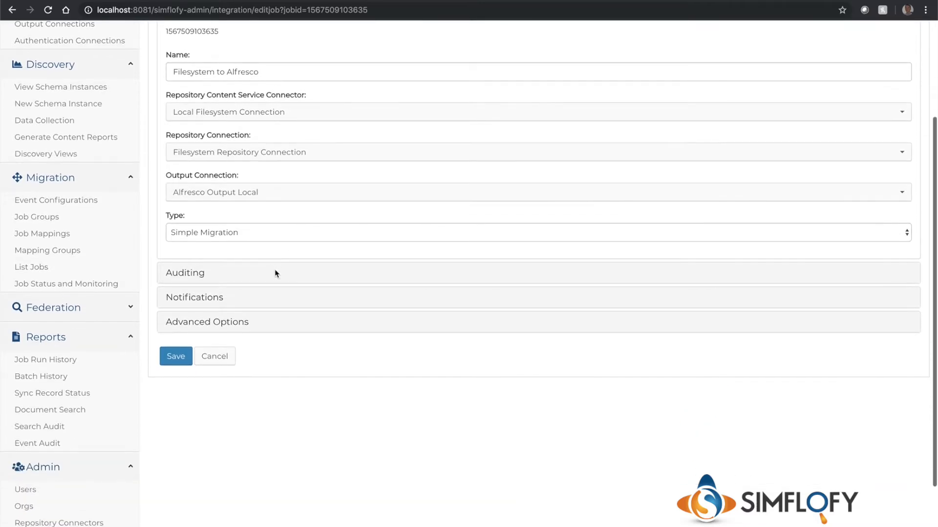
click(191, 323)
Check the job's binary inclusion and batch size settings in the advanced options, and save the job.
scroll(278, 308, down, 10)
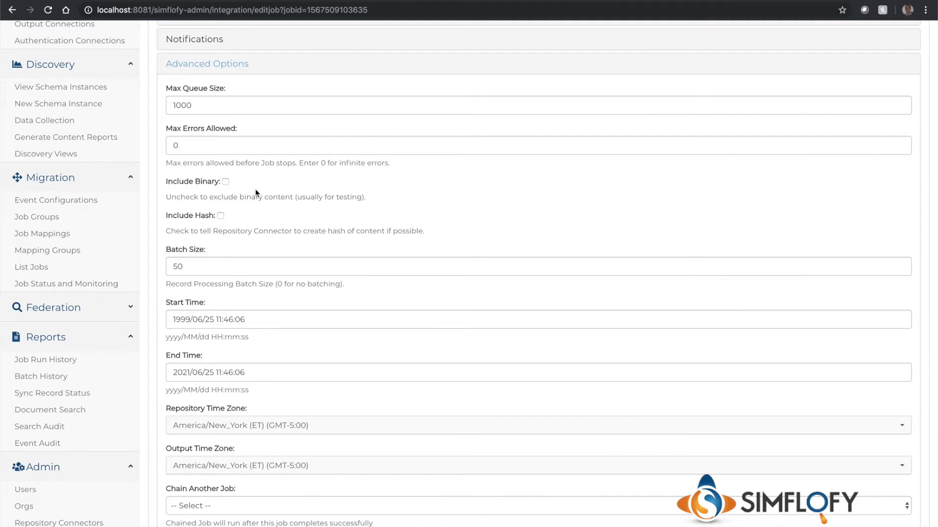
scroll(244, 234, down, 1)
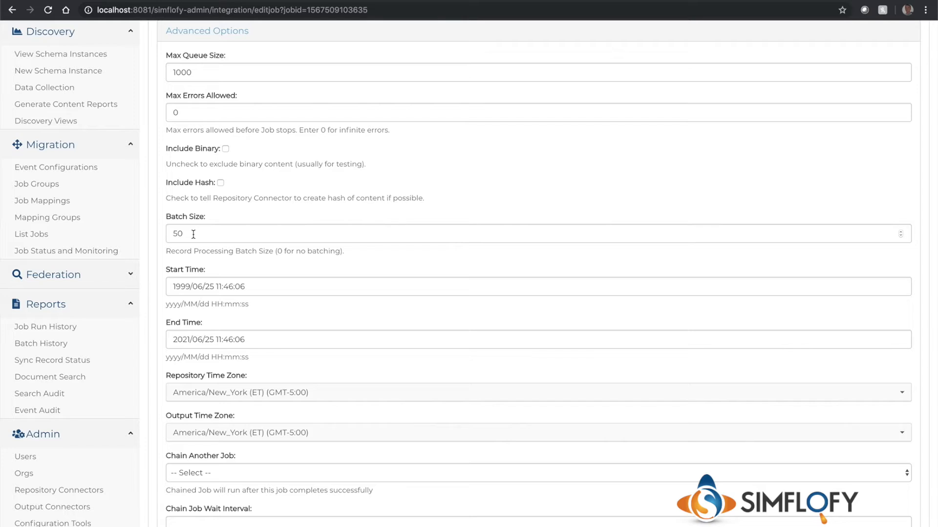
scroll(195, 234, down, 3)
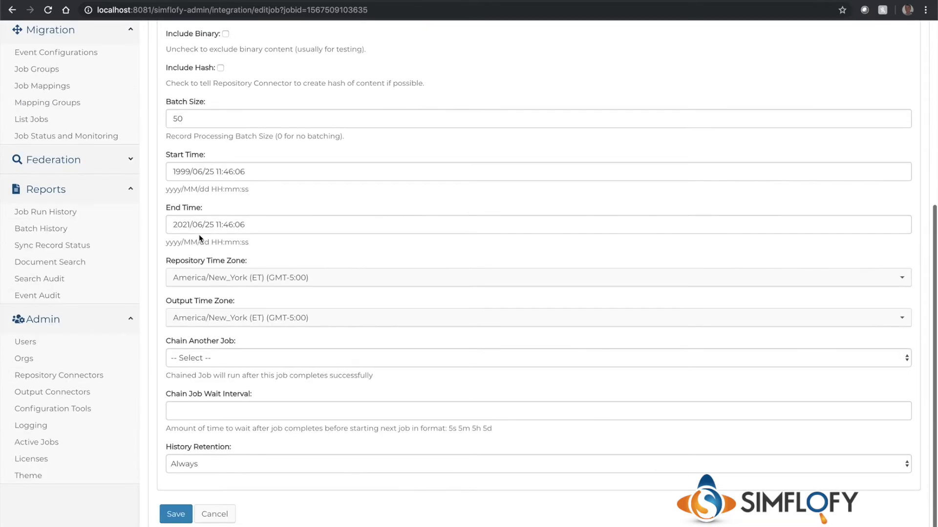
click(179, 516)
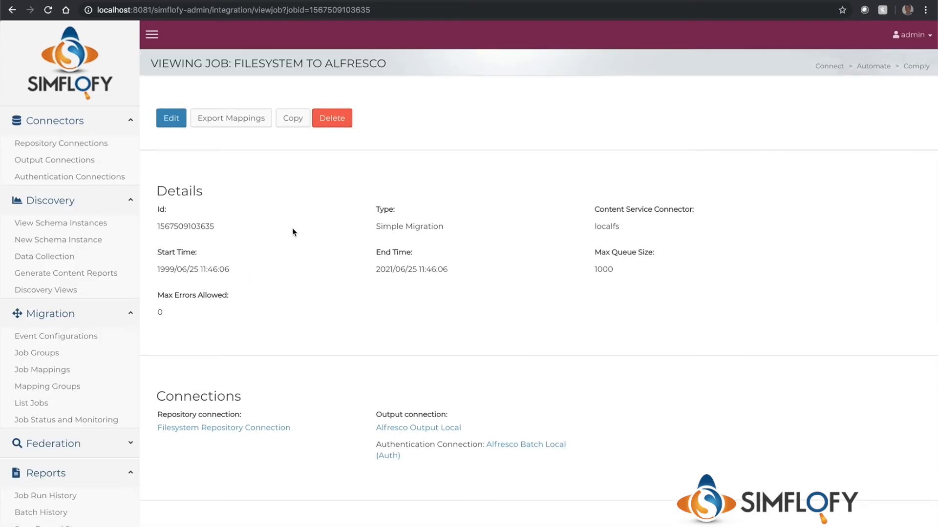
Review the job's connections and repository root path, and inspect the source files in the nasa_demo folder.
scroll(322, 215, down, 3)
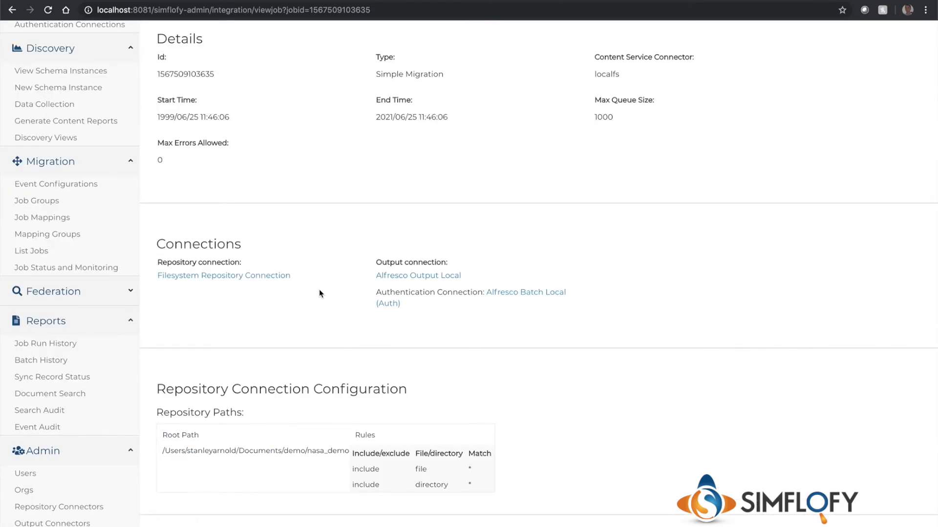
scroll(320, 293, down, 3)
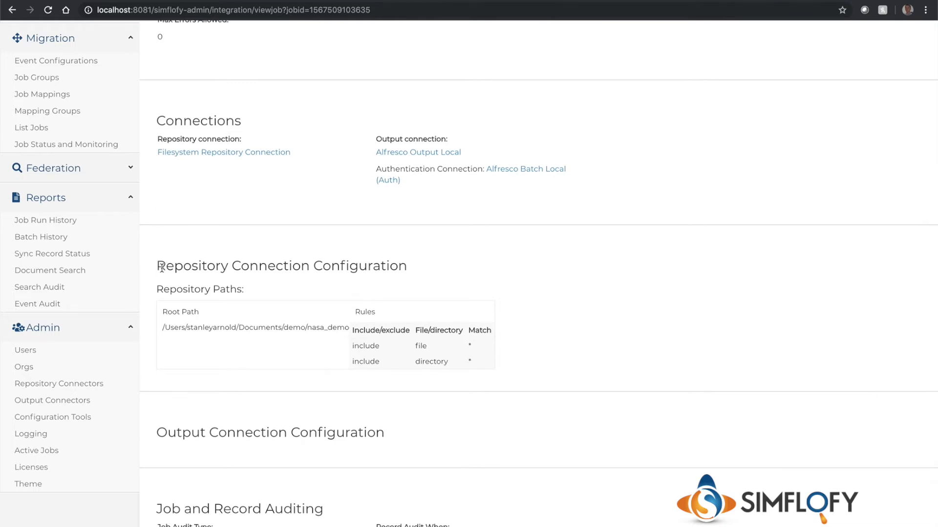
scroll(167, 270, down, 1)
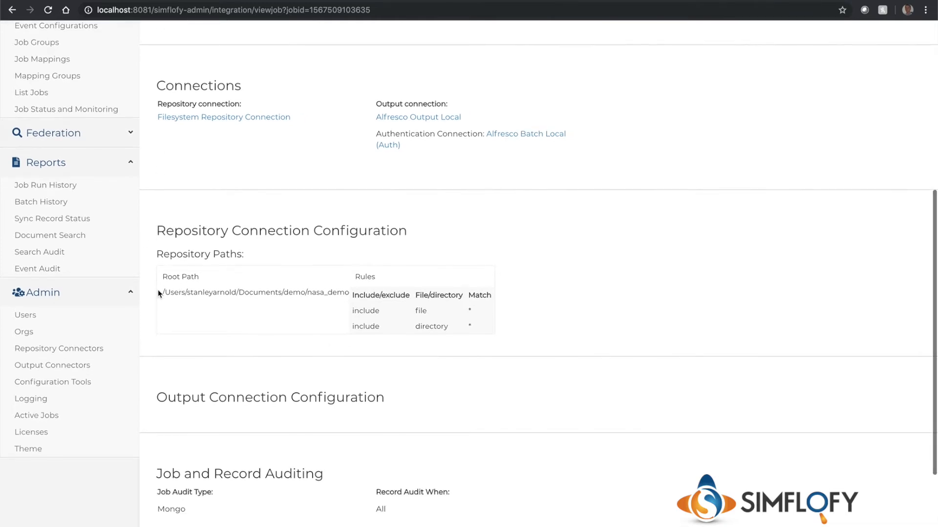
drag(162, 292, 350, 293)
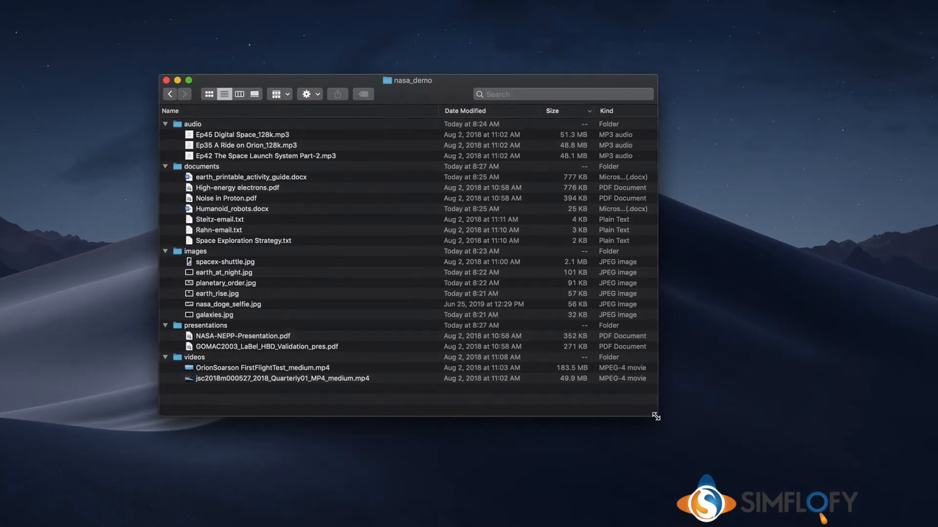
drag(657, 416, 770, 481)
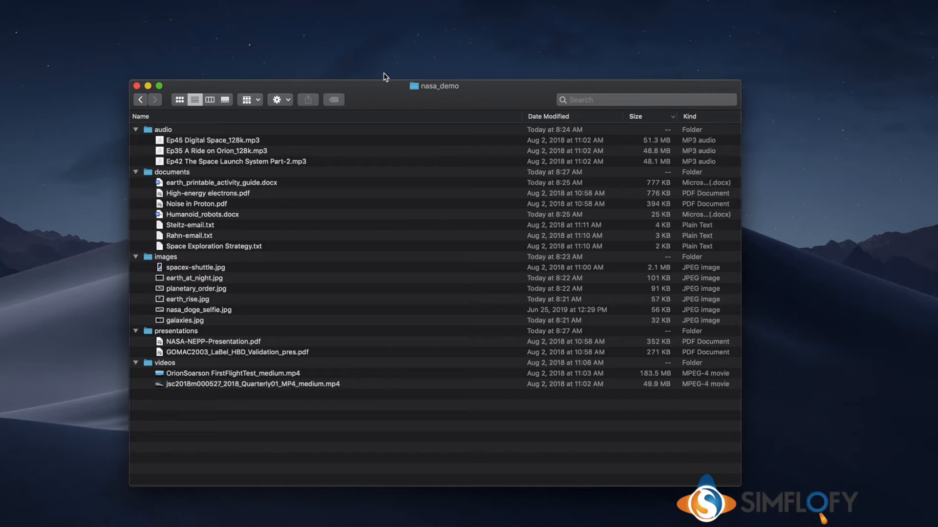
key(ctrl+Left)
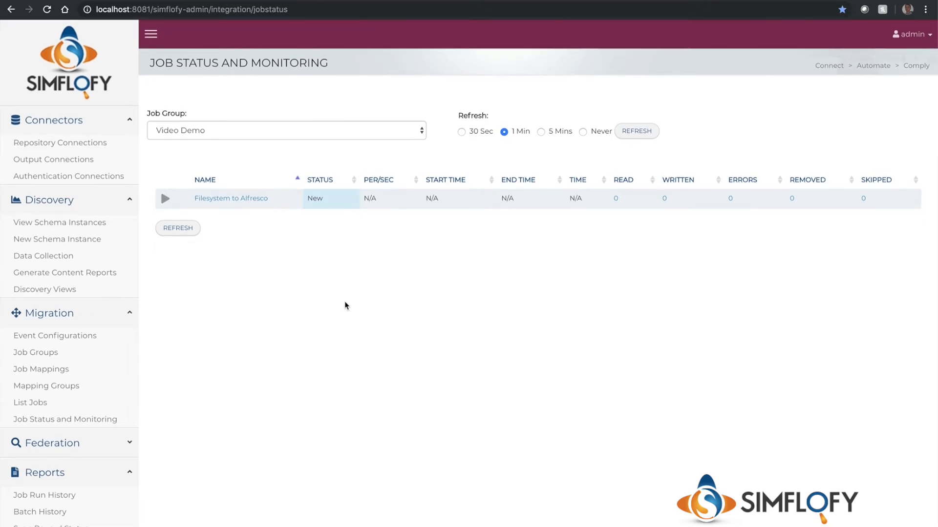
Run the Filesystem to Alfresco job in the Video Demo group and refresh its status.
scroll(165, 202, down, 1)
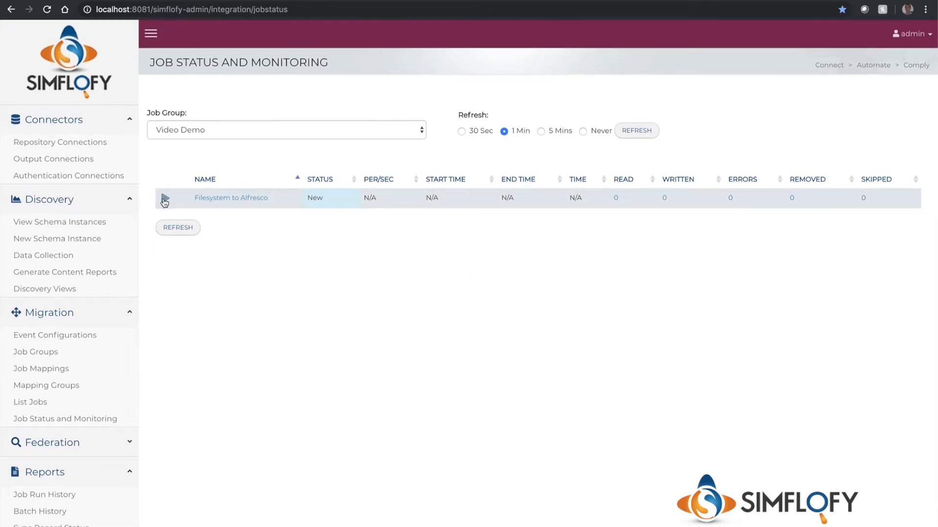
click(165, 199)
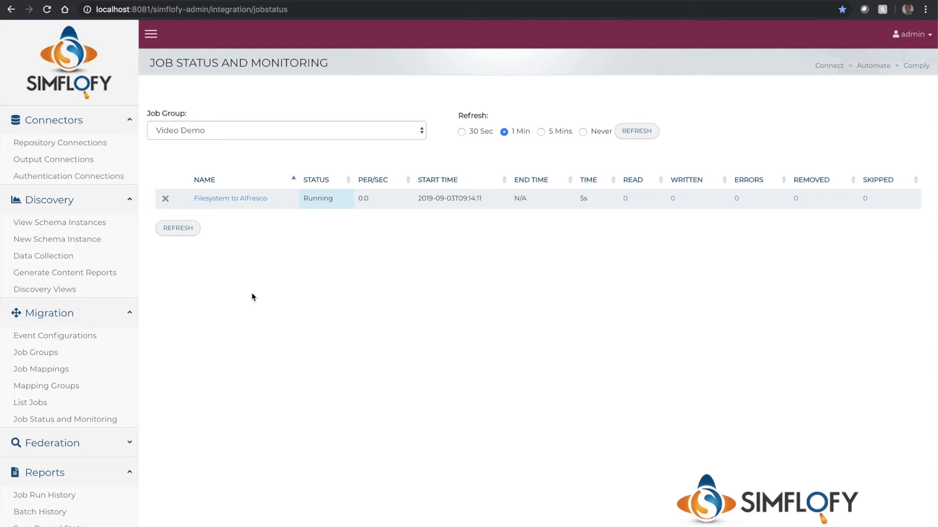
click(177, 229)
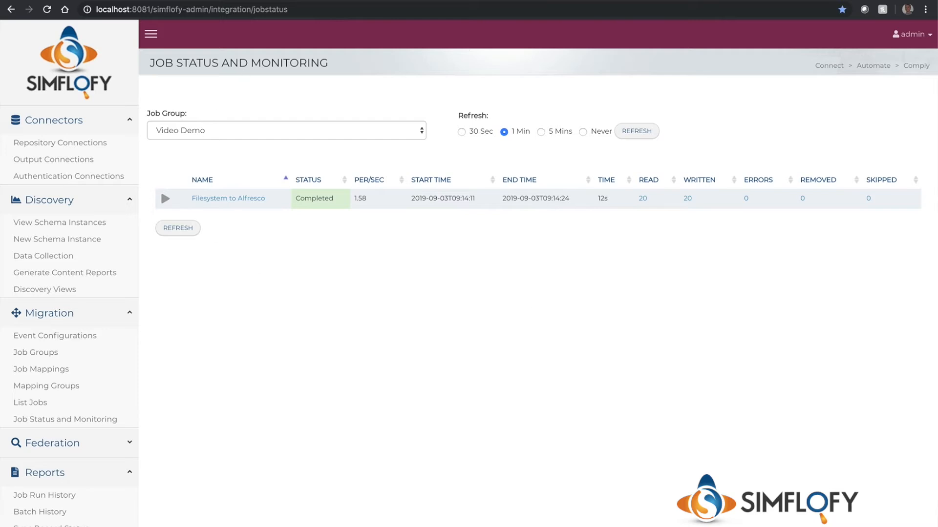
Switch to the Alfresco repository browser, reload it and open the migrated Simflofy folder.
click(240, 1)
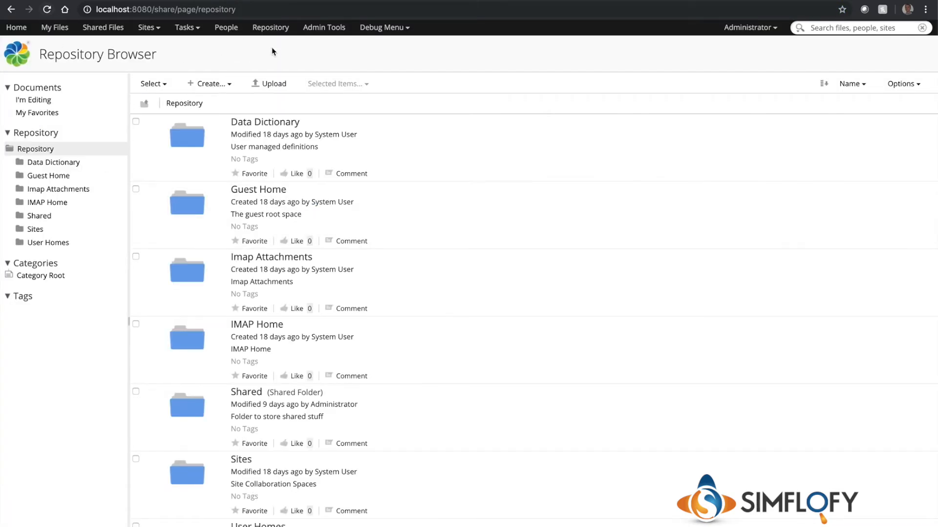
click(48, 13)
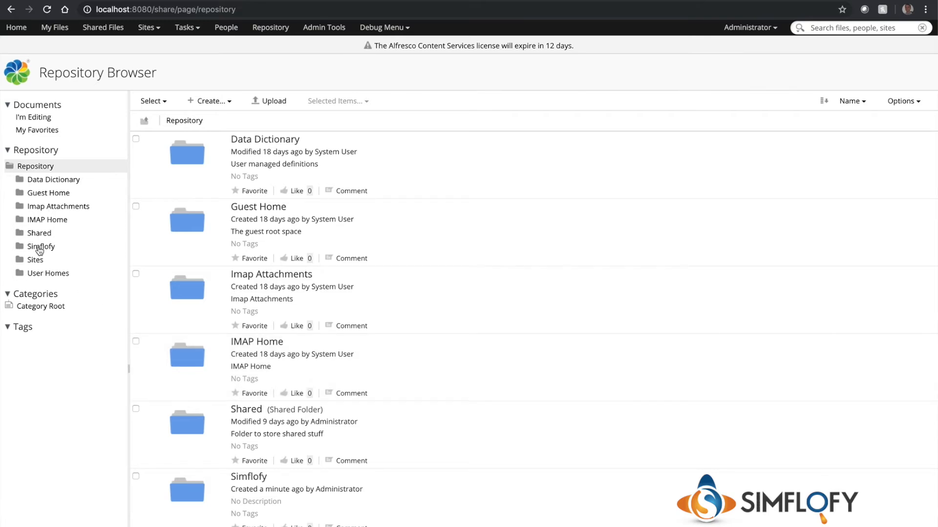
scroll(391, 255, down, 3)
click(194, 399)
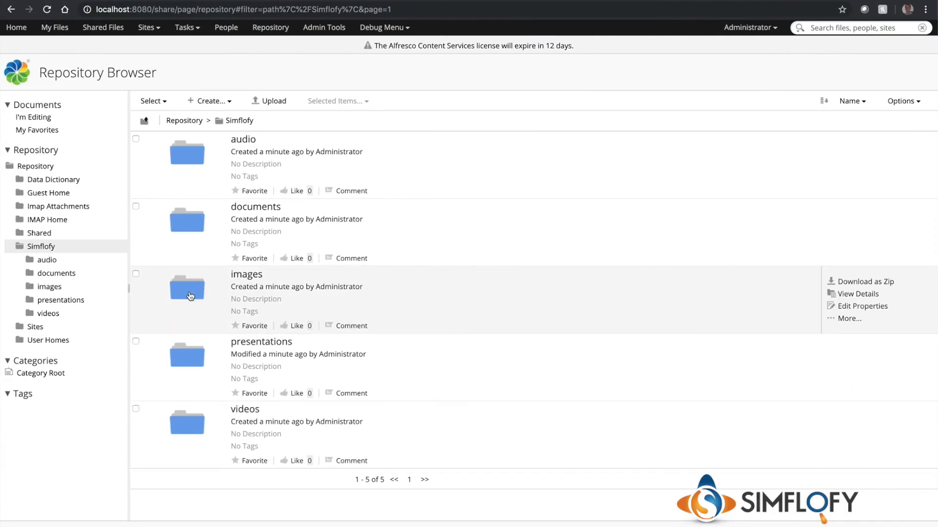
Open earth_at_night.jpg from the images folder, dump it in the Javascript Console and examine its cm:content URL.
click(190, 296)
click(273, 142)
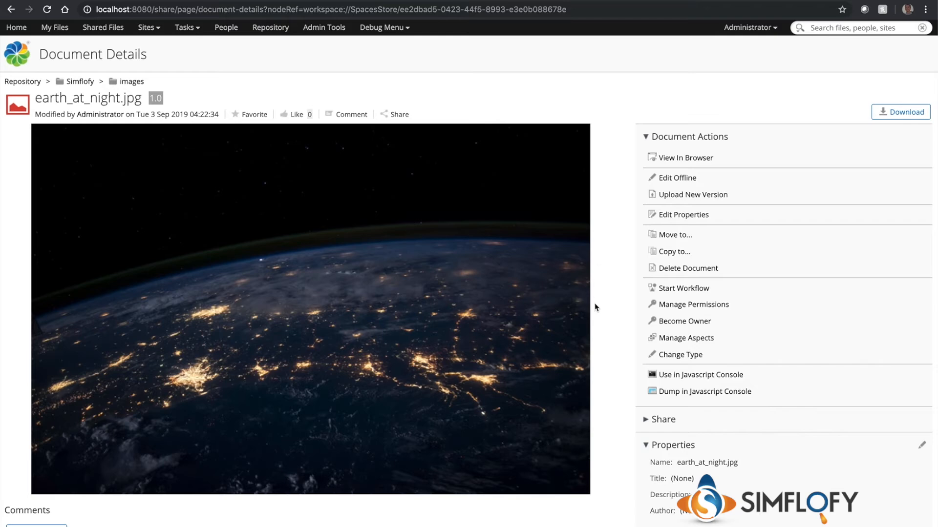
click(699, 392)
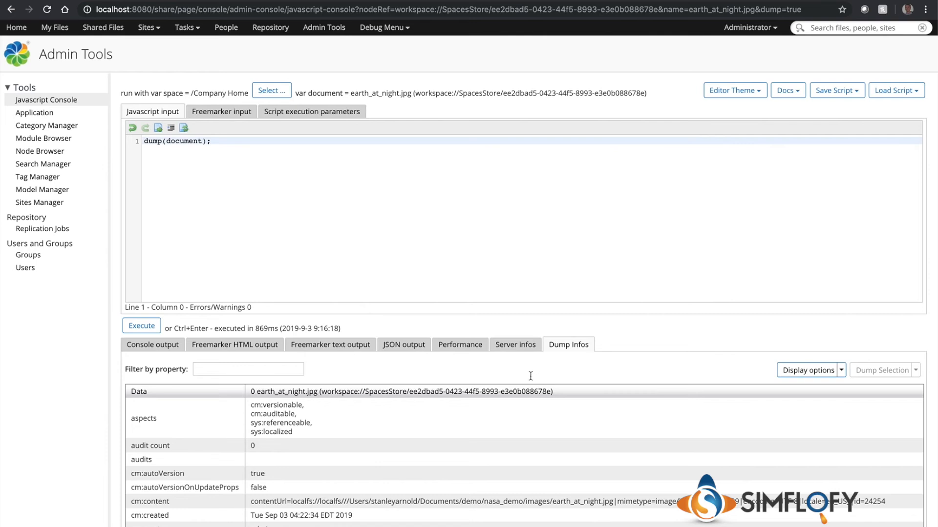
scroll(521, 388, down, 3)
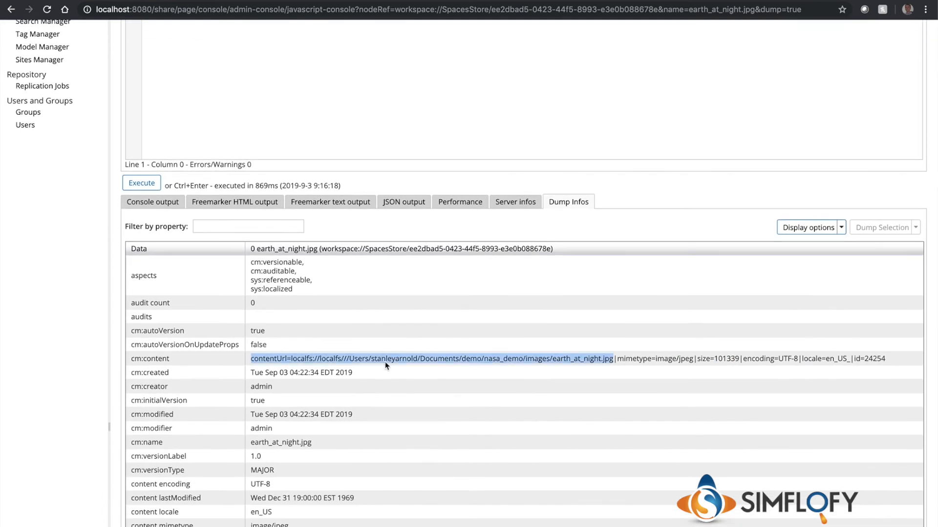
click(306, 364)
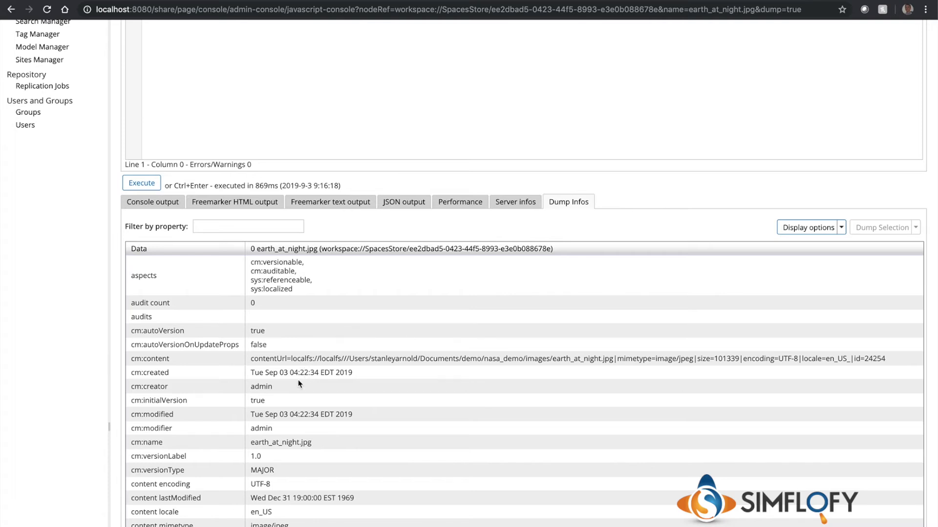
Switch to the Simflofy admin and view the Content Service Connections in the Federation section.
click(186, 1)
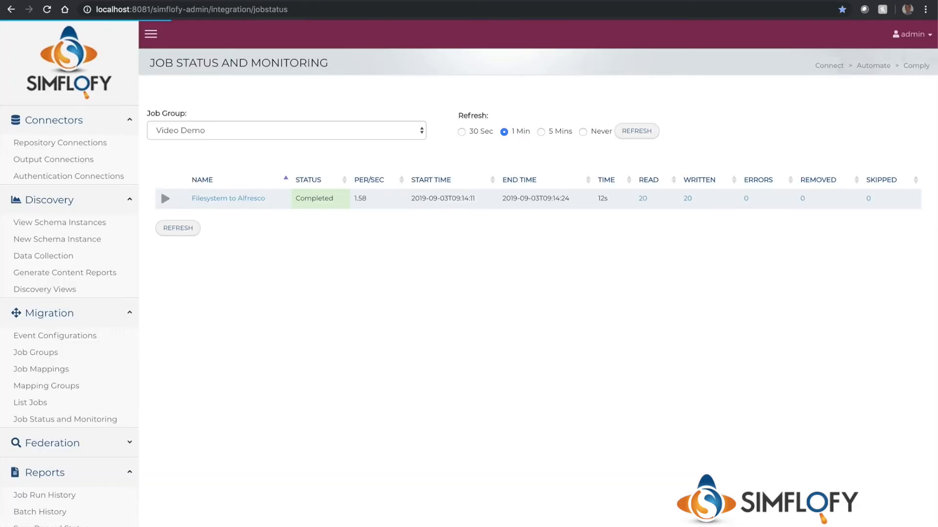
scroll(130, 333, down, 3)
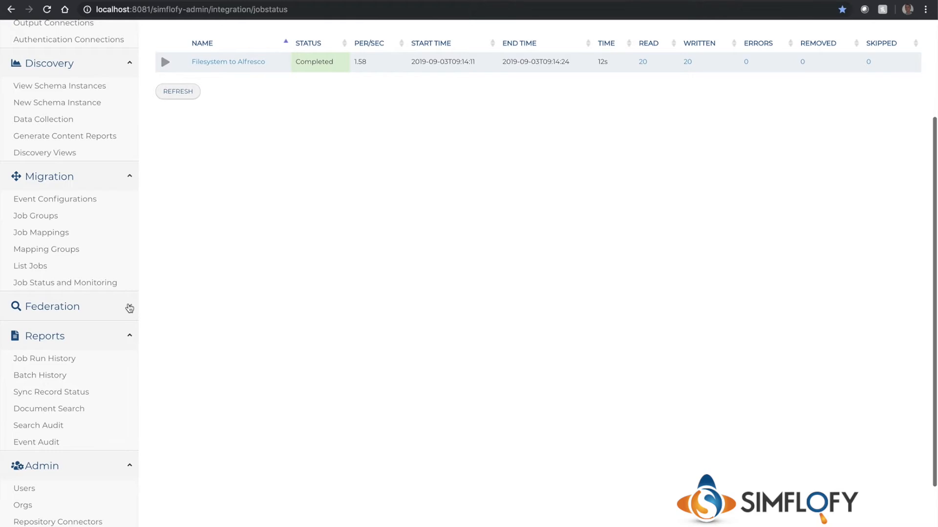
click(128, 307)
scroll(222, 320, down, 1)
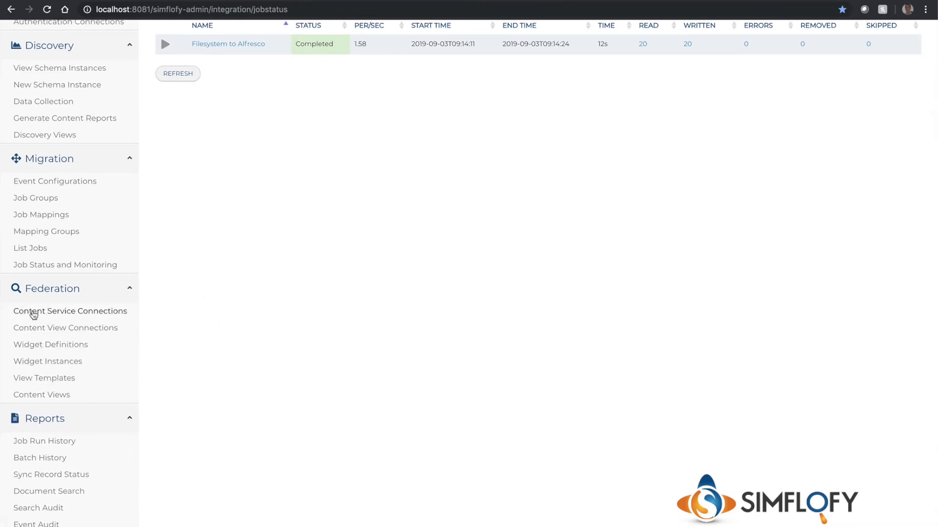
click(34, 312)
scroll(100, 457, down, 3)
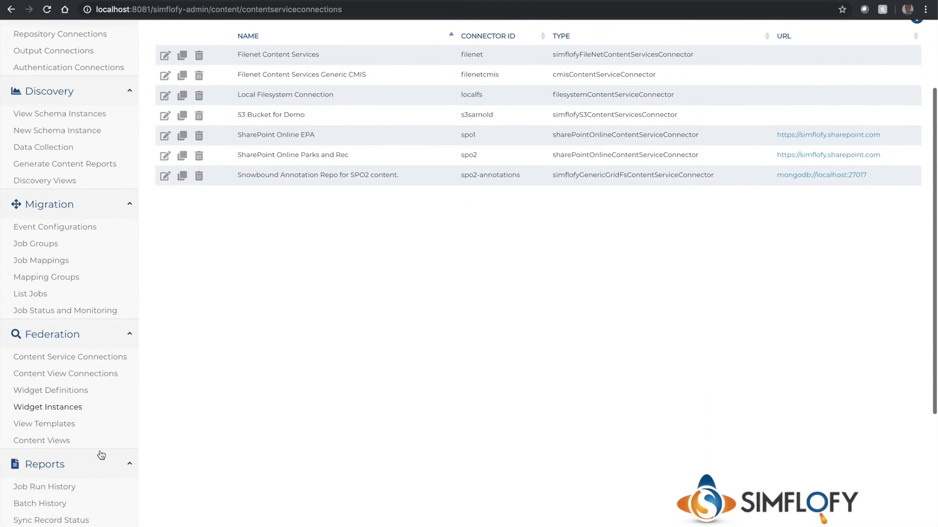
scroll(142, 345, up, 3)
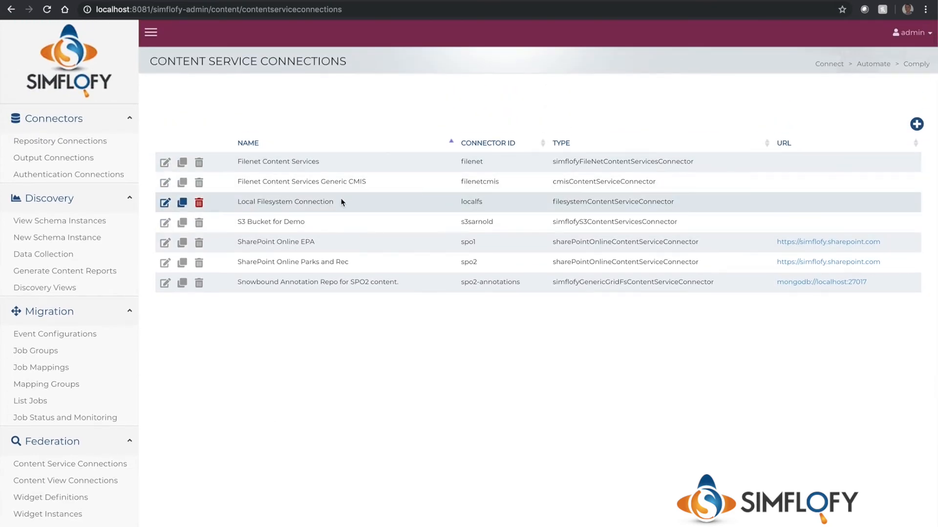
Open the Local Filesystem Connection and review its connector type, root folder and configuration parameters.
drag(237, 201, 349, 208)
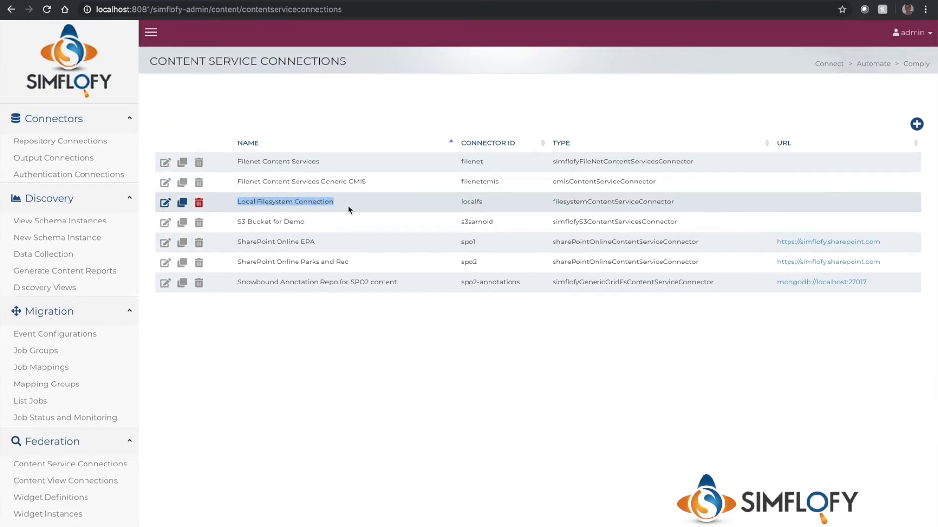
click(349, 208)
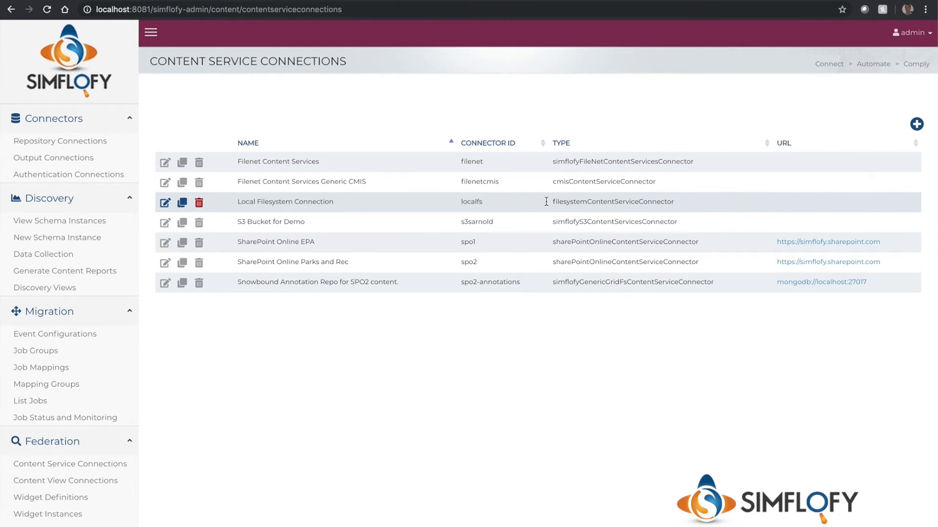
click(165, 205)
scroll(438, 226, down, 1)
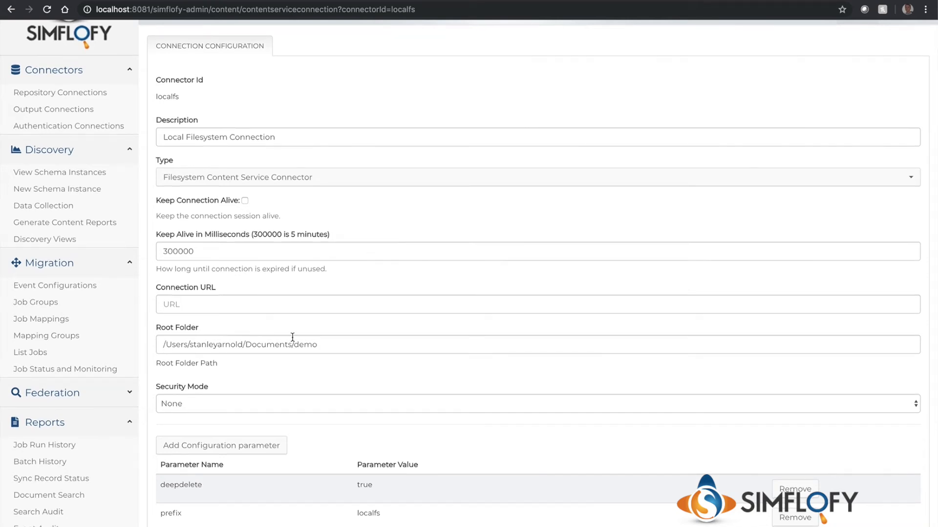
scroll(269, 348, down, 2)
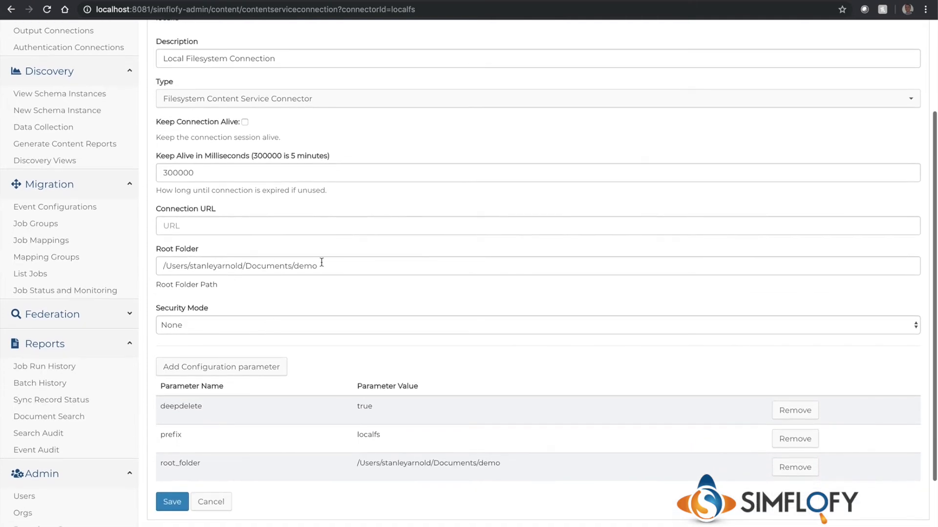
scroll(324, 265, down, 1)
scroll(353, 285, down, 1)
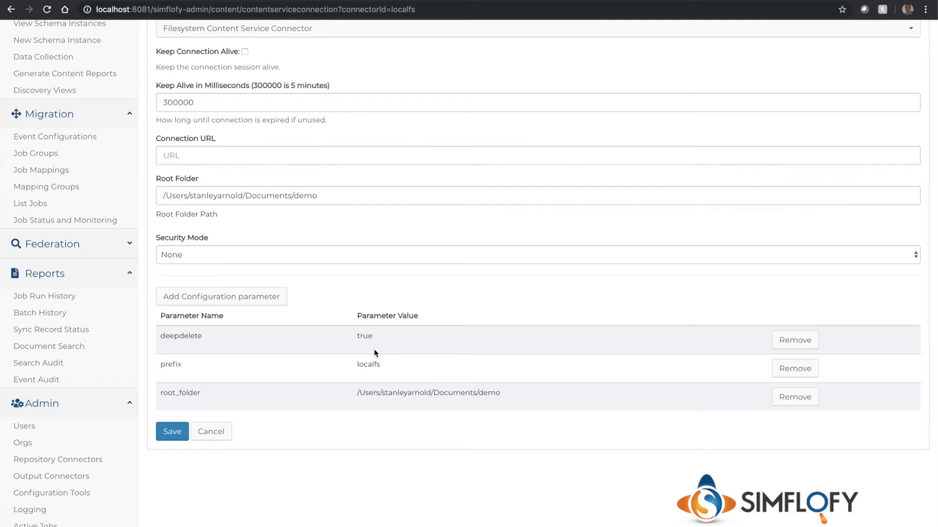
scroll(361, 348, down, 1)
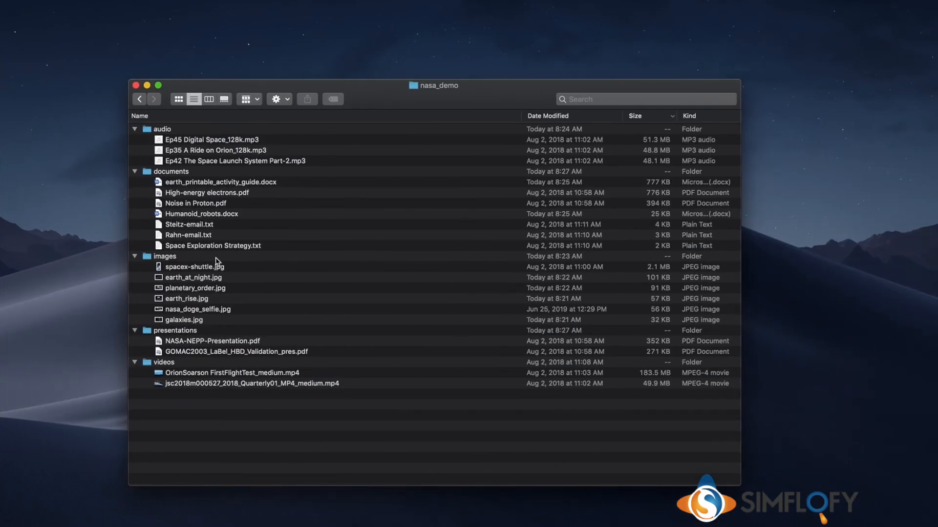
Switch to the nasa_demo folder in Finder and open earth_at_night.jpg from images in an enlarged window.
double_click(201, 279)
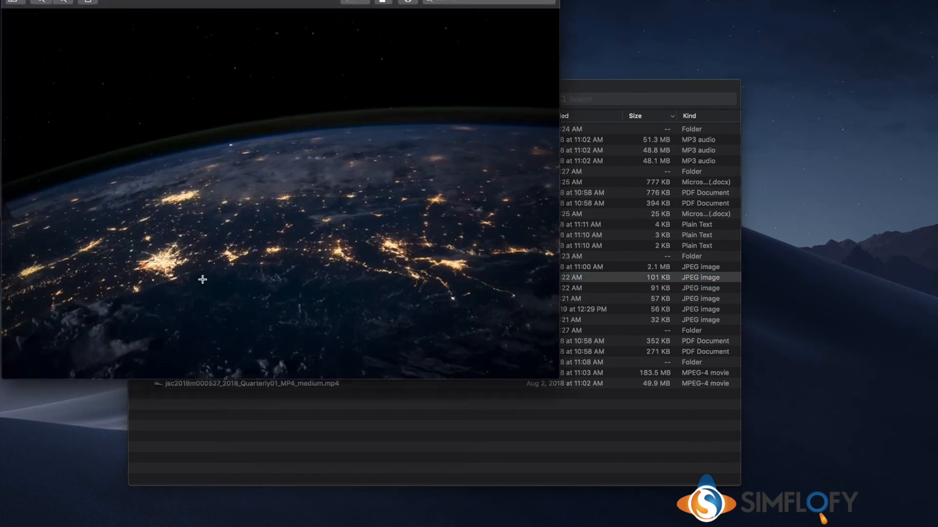
drag(163, 0, 289, 34)
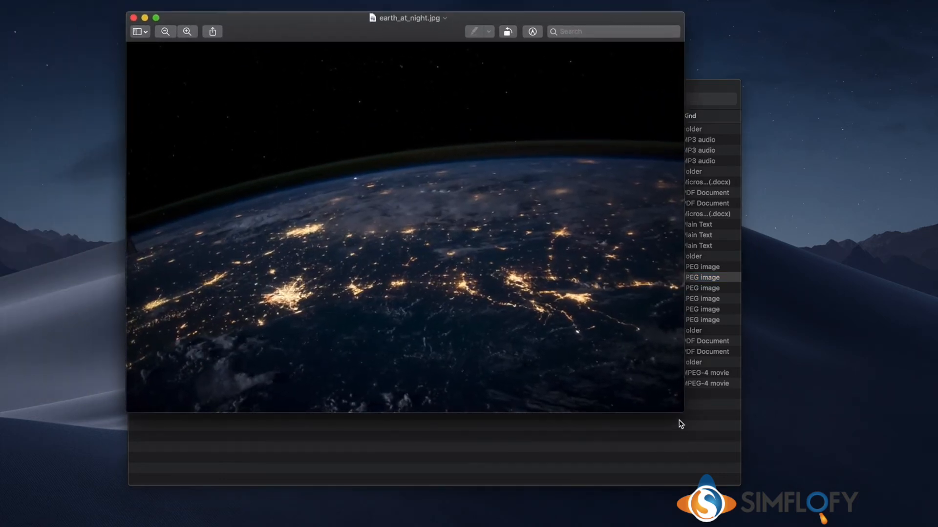
drag(679, 412, 775, 488)
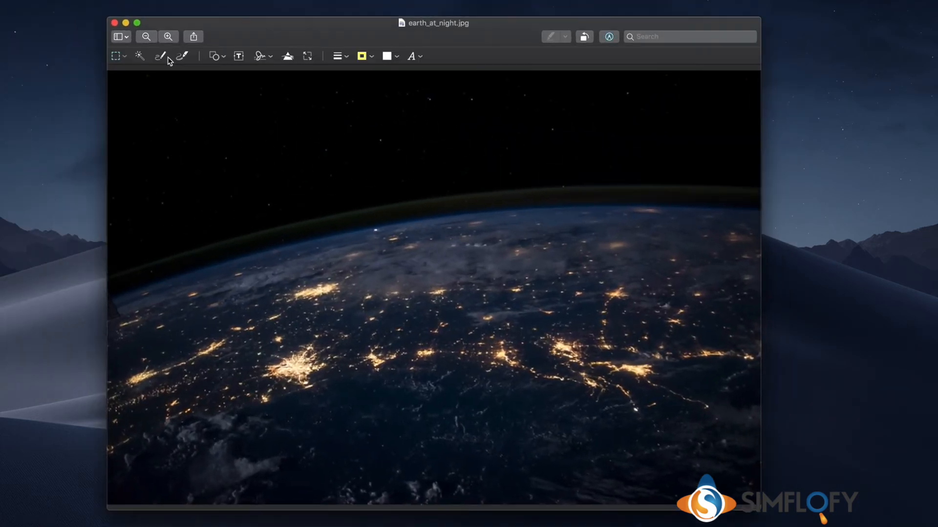
Sketch a yellow freehand circle across the horizon in earth_at_night.jpg, keep it as the hand-drawn outline, and save and close the image.
click(162, 56)
mouse_move(377, 187)
mouse_down()
mouse_move(342, 277)
mouse_move(375, 192)
mouse_up()
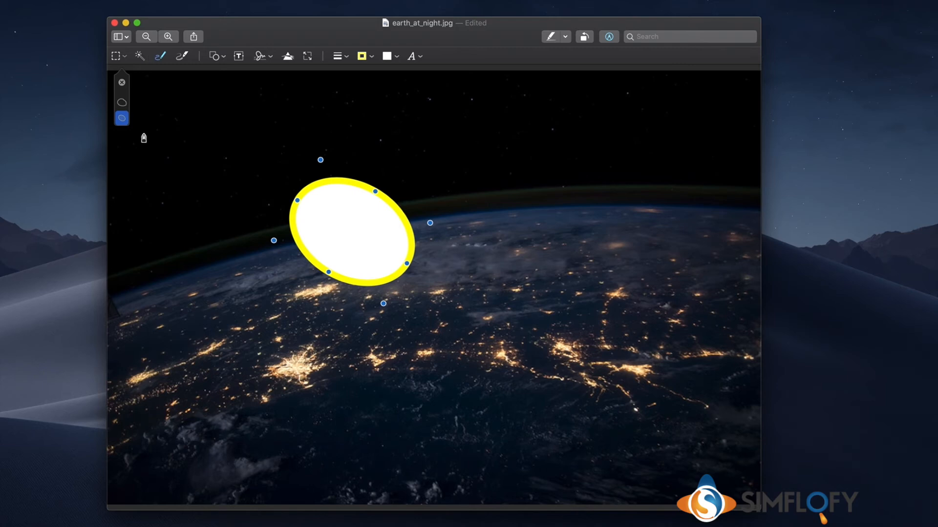
click(124, 103)
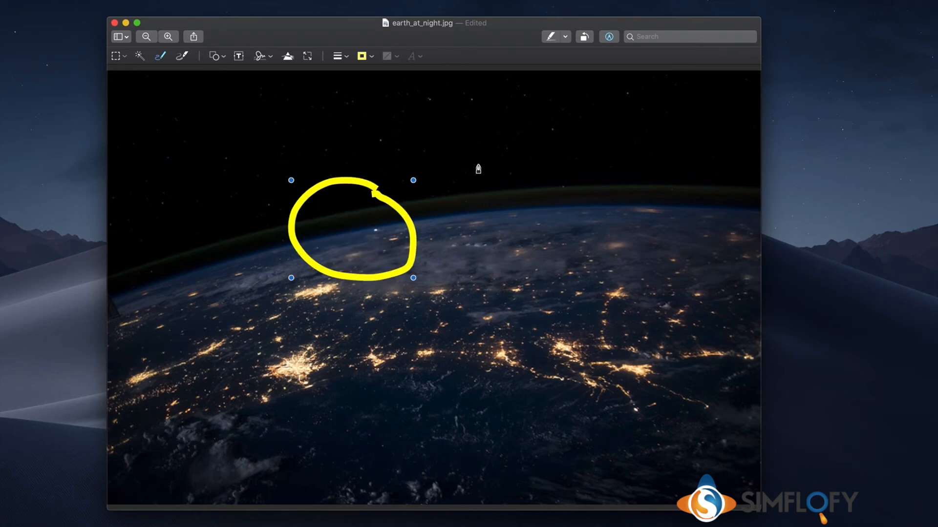
key(super+s)
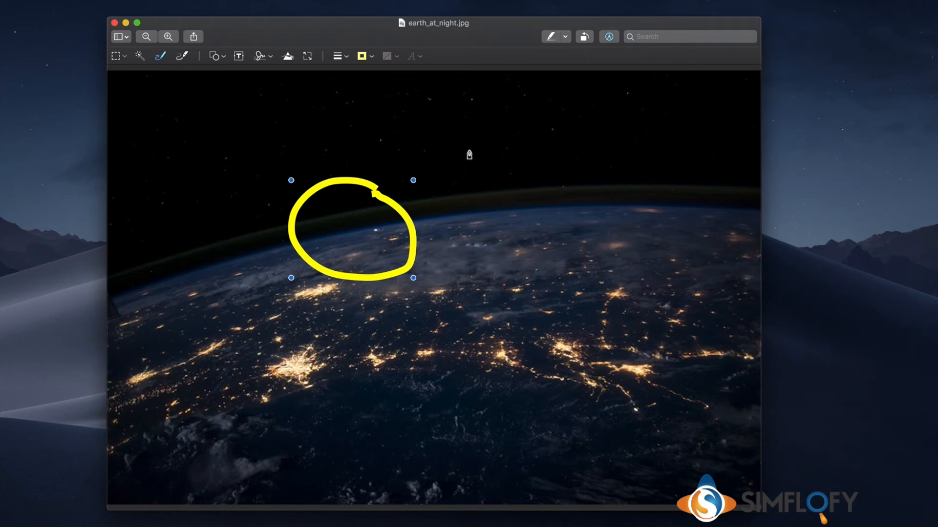
click(115, 23)
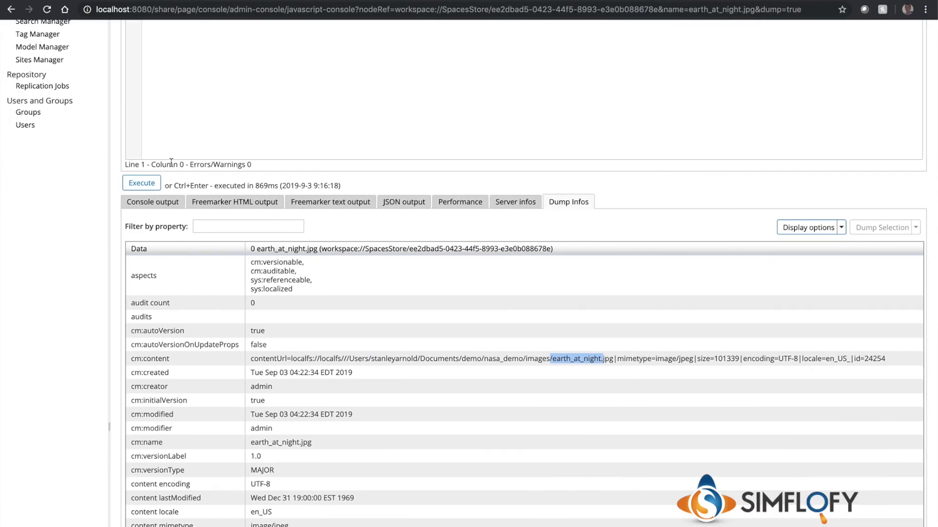
Switch back to Alfresco and open earth_at_night.jpg from the Simflofy images folder to check its preview.
scroll(421, 155, up, 5)
click(267, 29)
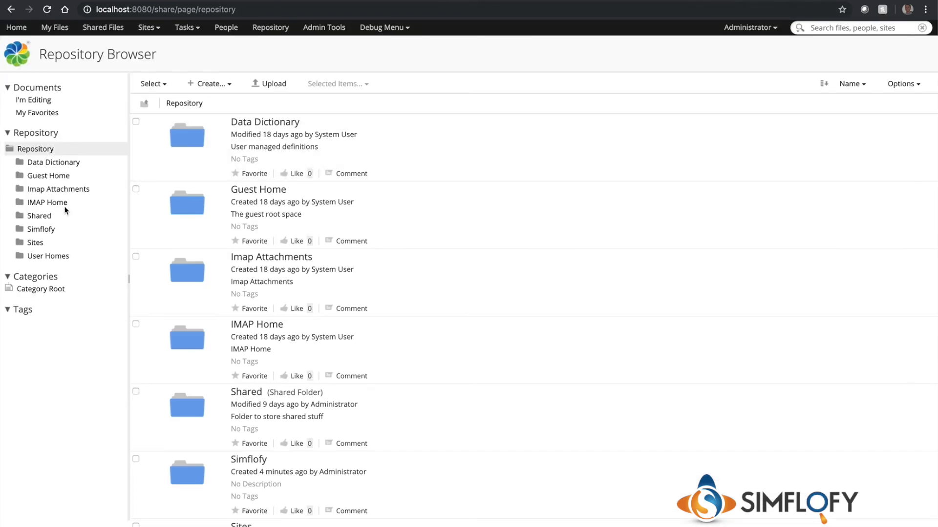
click(43, 230)
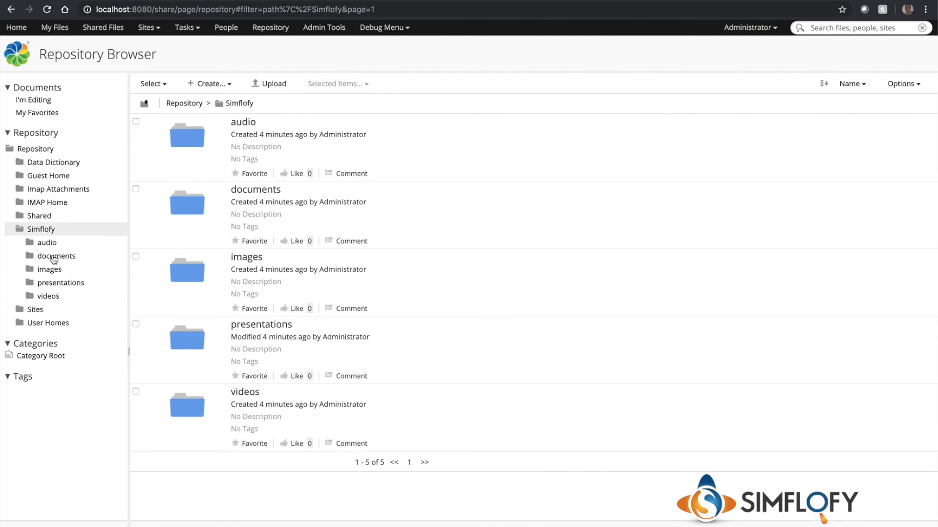
click(56, 272)
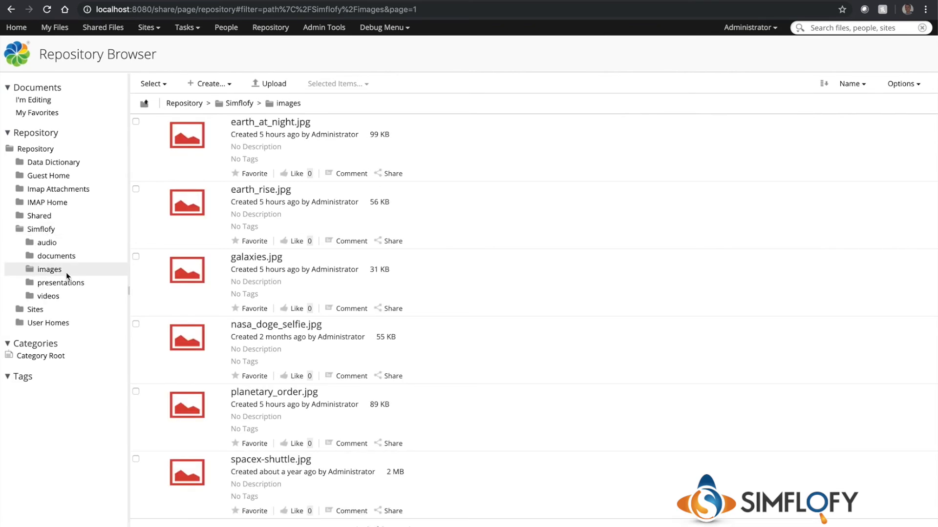
click(193, 128)
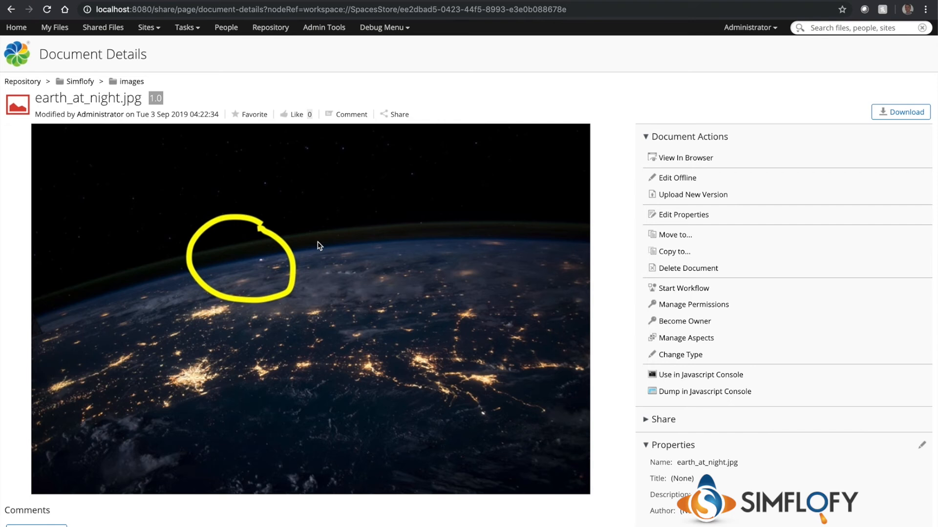
Download earth_at_night.jpg from Alfresco, inspect the downloaded copy and close it.
click(905, 113)
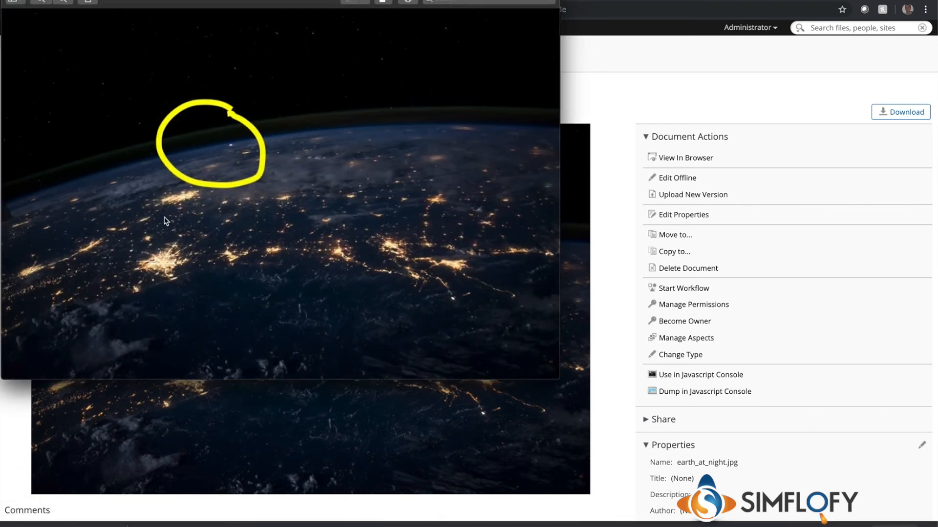
drag(184, 2, 266, 78)
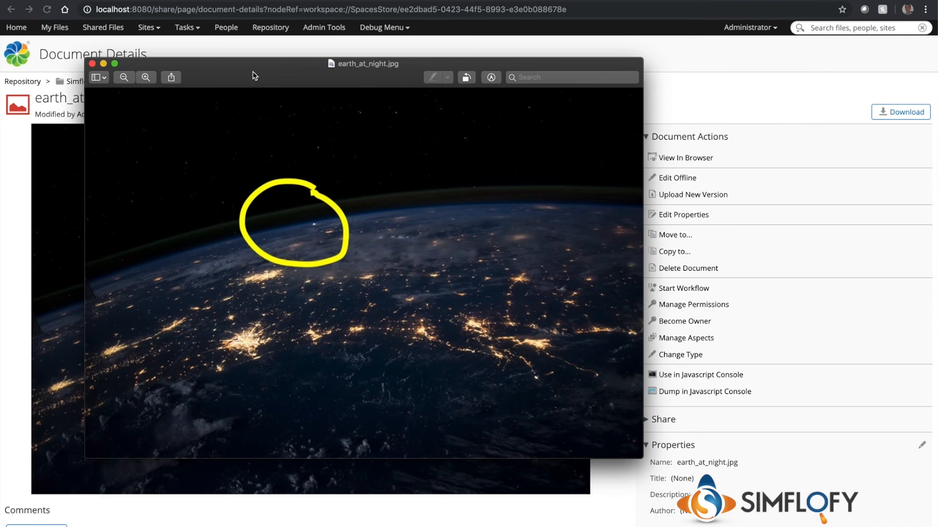
click(91, 64)
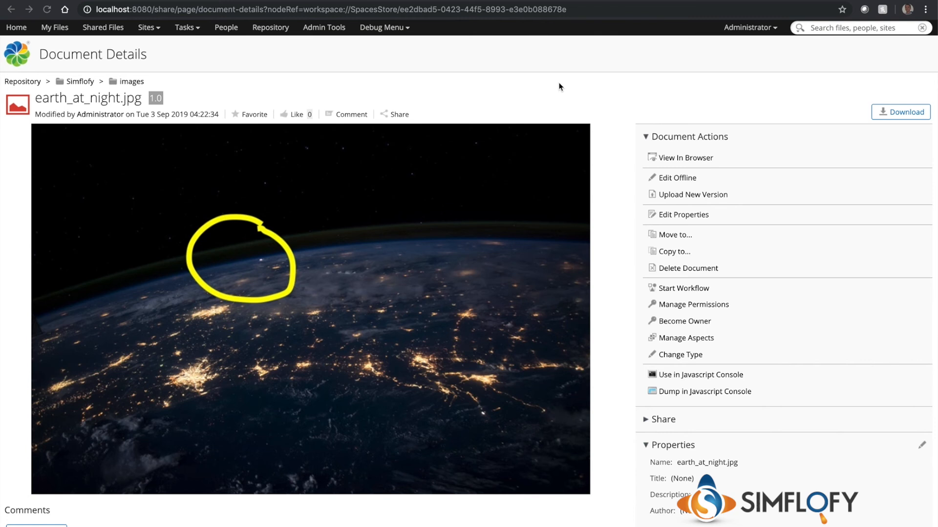
click(558, 59)
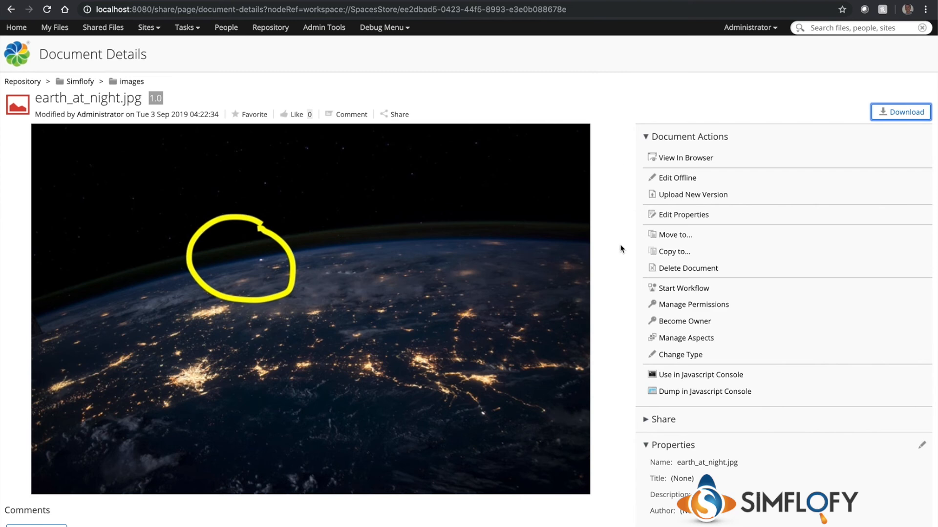
Add the Content Store Selector (cm:storeSelector) aspect to earth_at_night.jpg and apply the change.
scroll(605, 269, down, 2)
scroll(608, 272, up, 2)
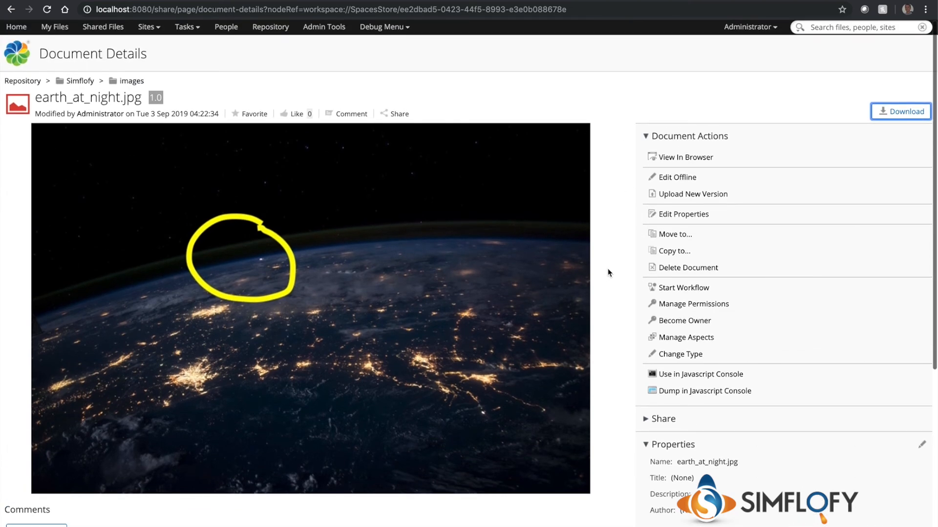
click(667, 338)
scroll(401, 323, down, 2)
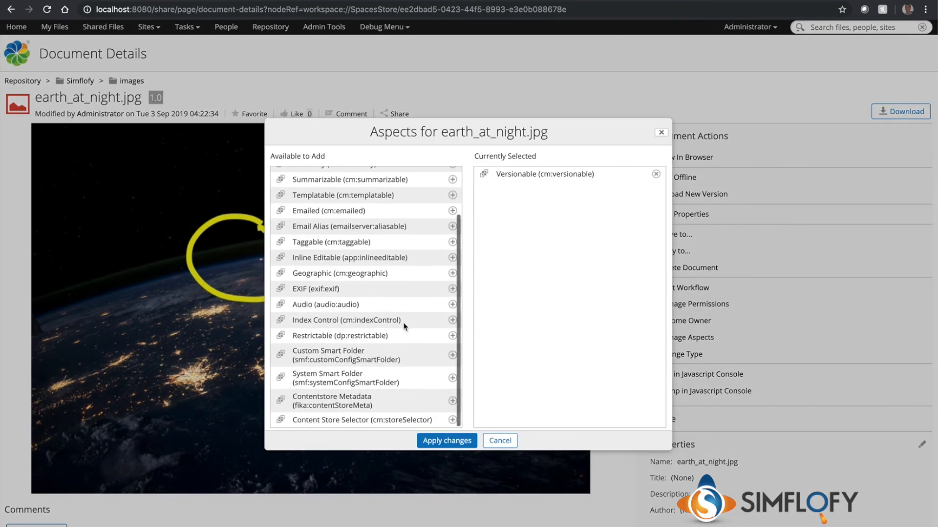
click(453, 420)
click(454, 442)
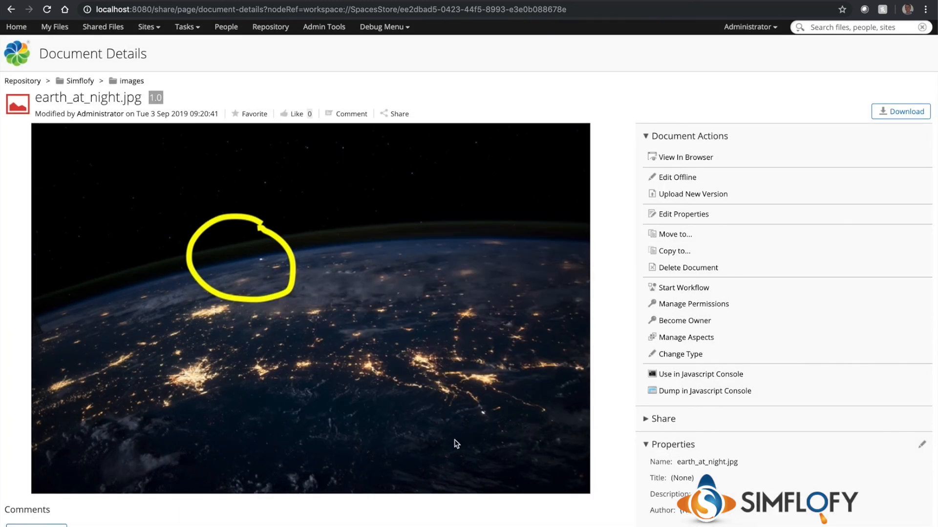
Edit the properties of earth_at_night.jpg, choose default as the content store name and save the change.
click(921, 449)
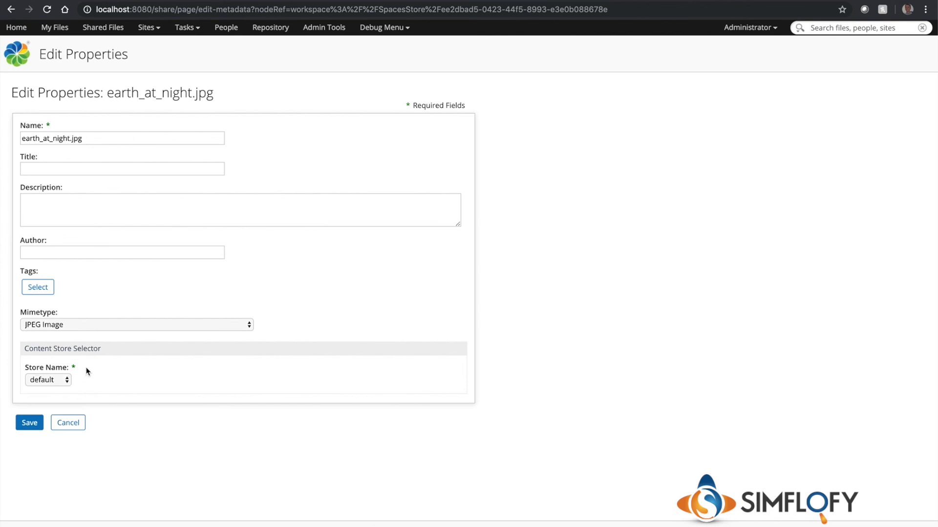
click(56, 380)
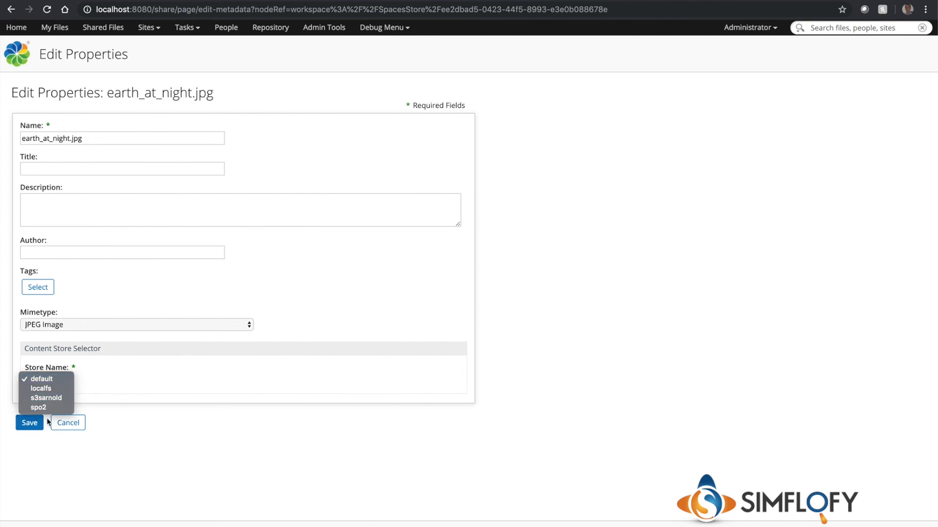
click(49, 383)
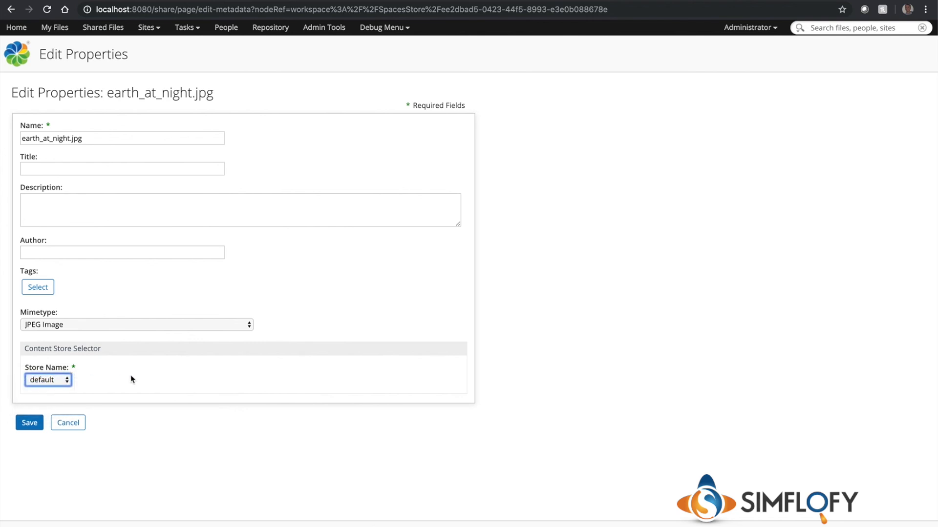
click(30, 425)
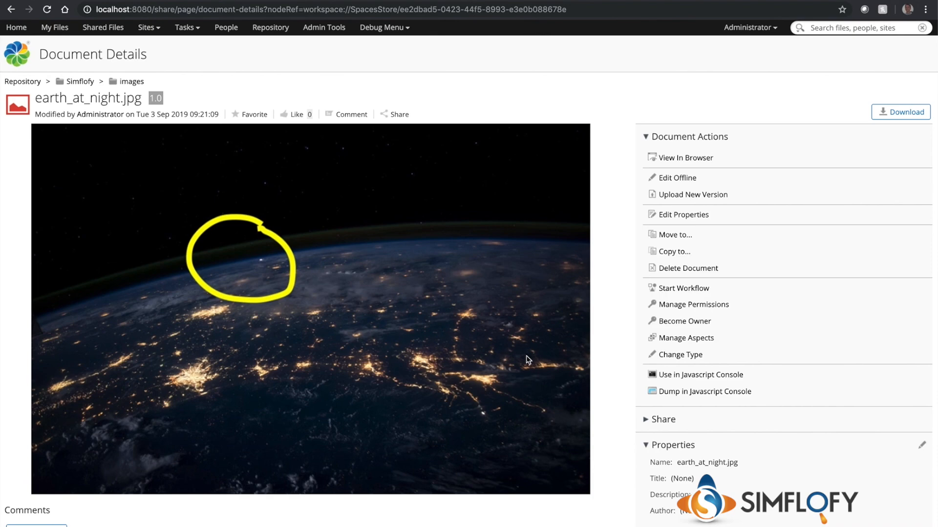
Dump earth_at_night.jpg in the Javascript Console and examine the content URL and its store prefix in the cm:content property.
click(684, 393)
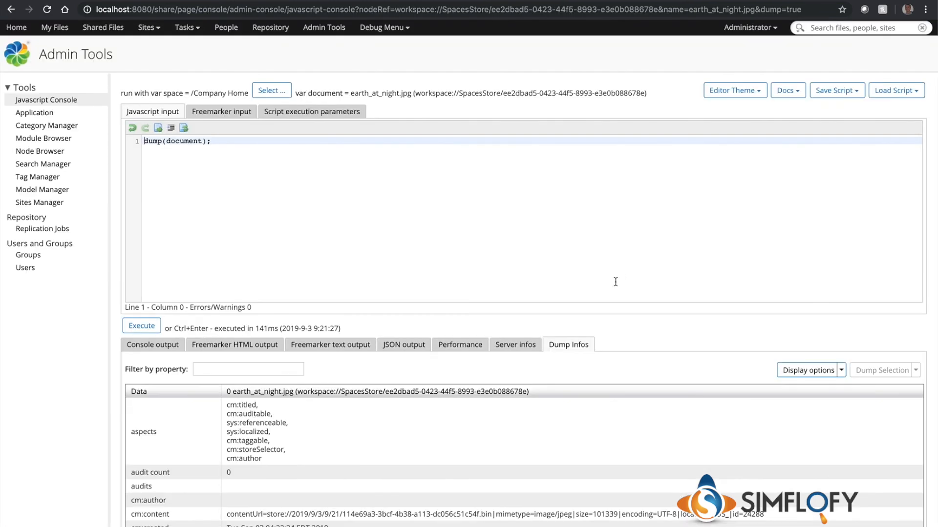
scroll(523, 399, down, 3)
scroll(524, 399, down, 1)
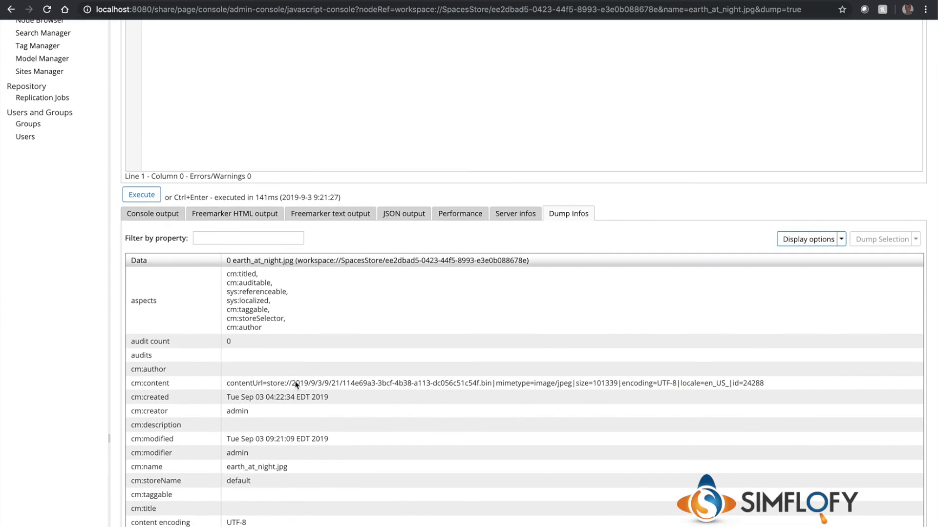
drag(267, 383, 492, 386)
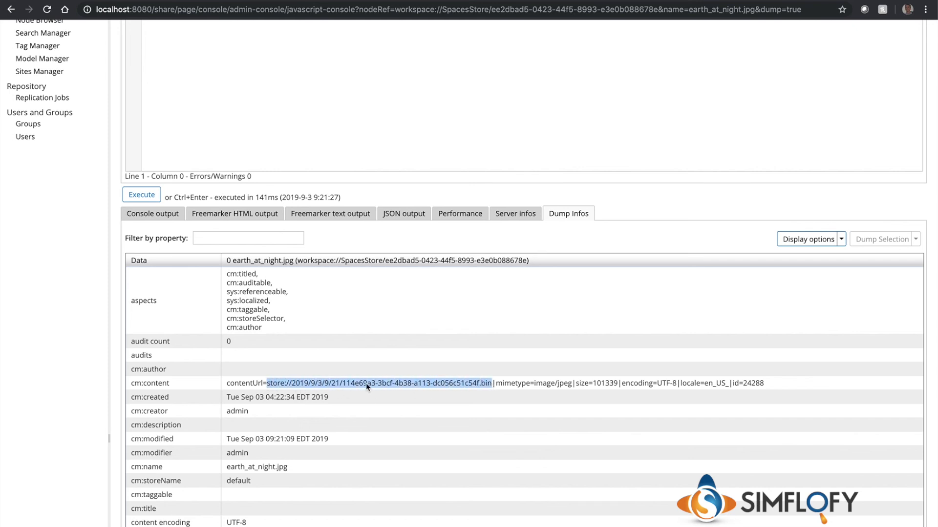
click(454, 386)
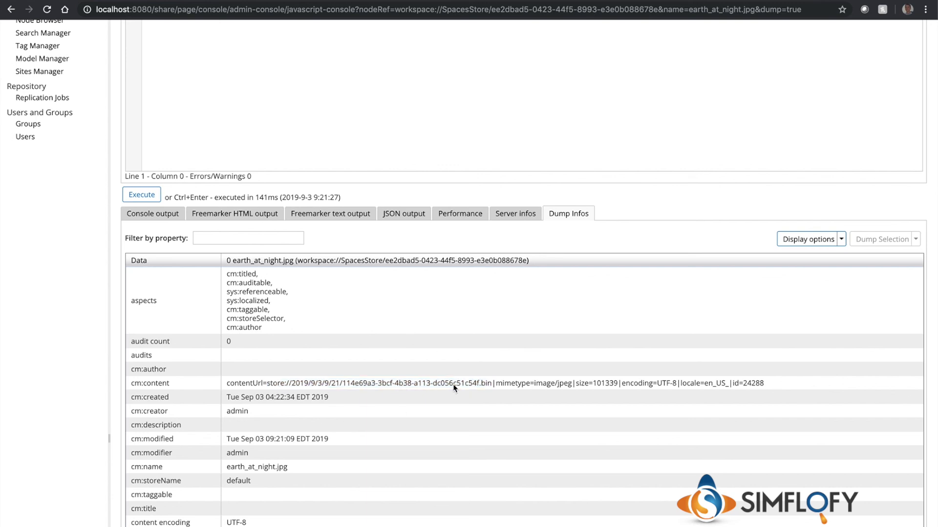
double_click(272, 385)
click(311, 385)
scroll(351, 379, up, 3)
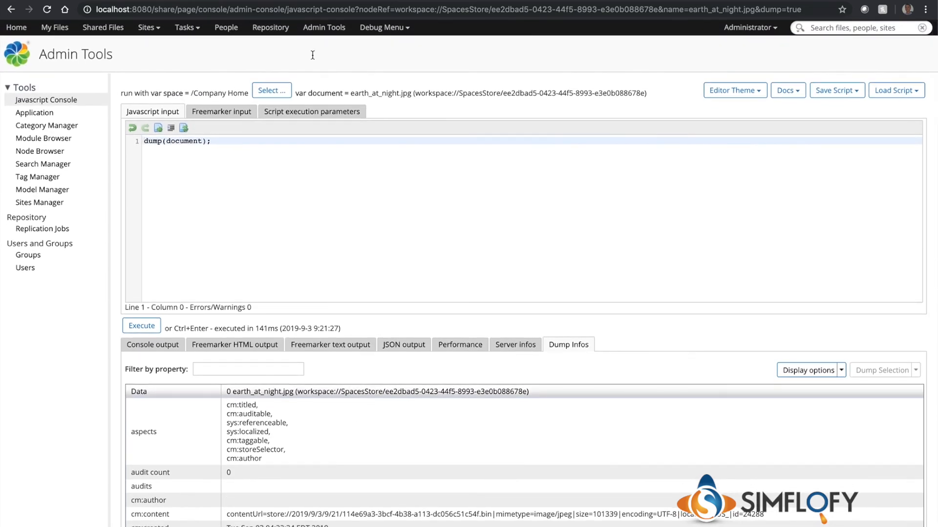
Switch to the Simflofy admin application and open the migration Job Status and Monitoring page.
click(282, 32)
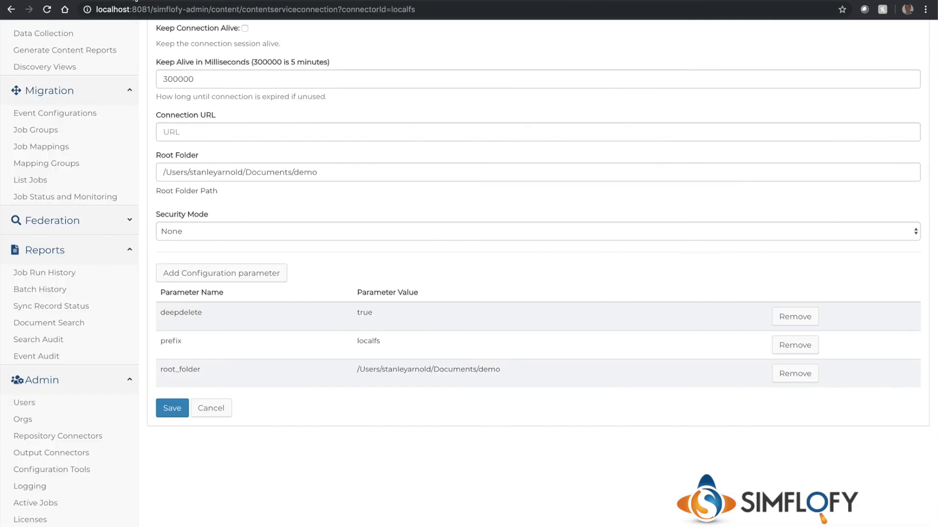
scroll(102, 293, up, 2)
click(103, 294)
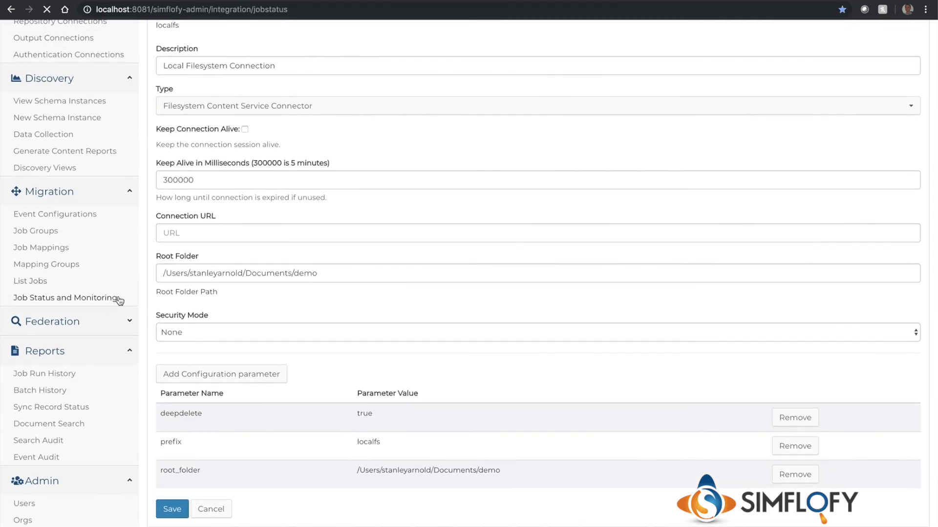